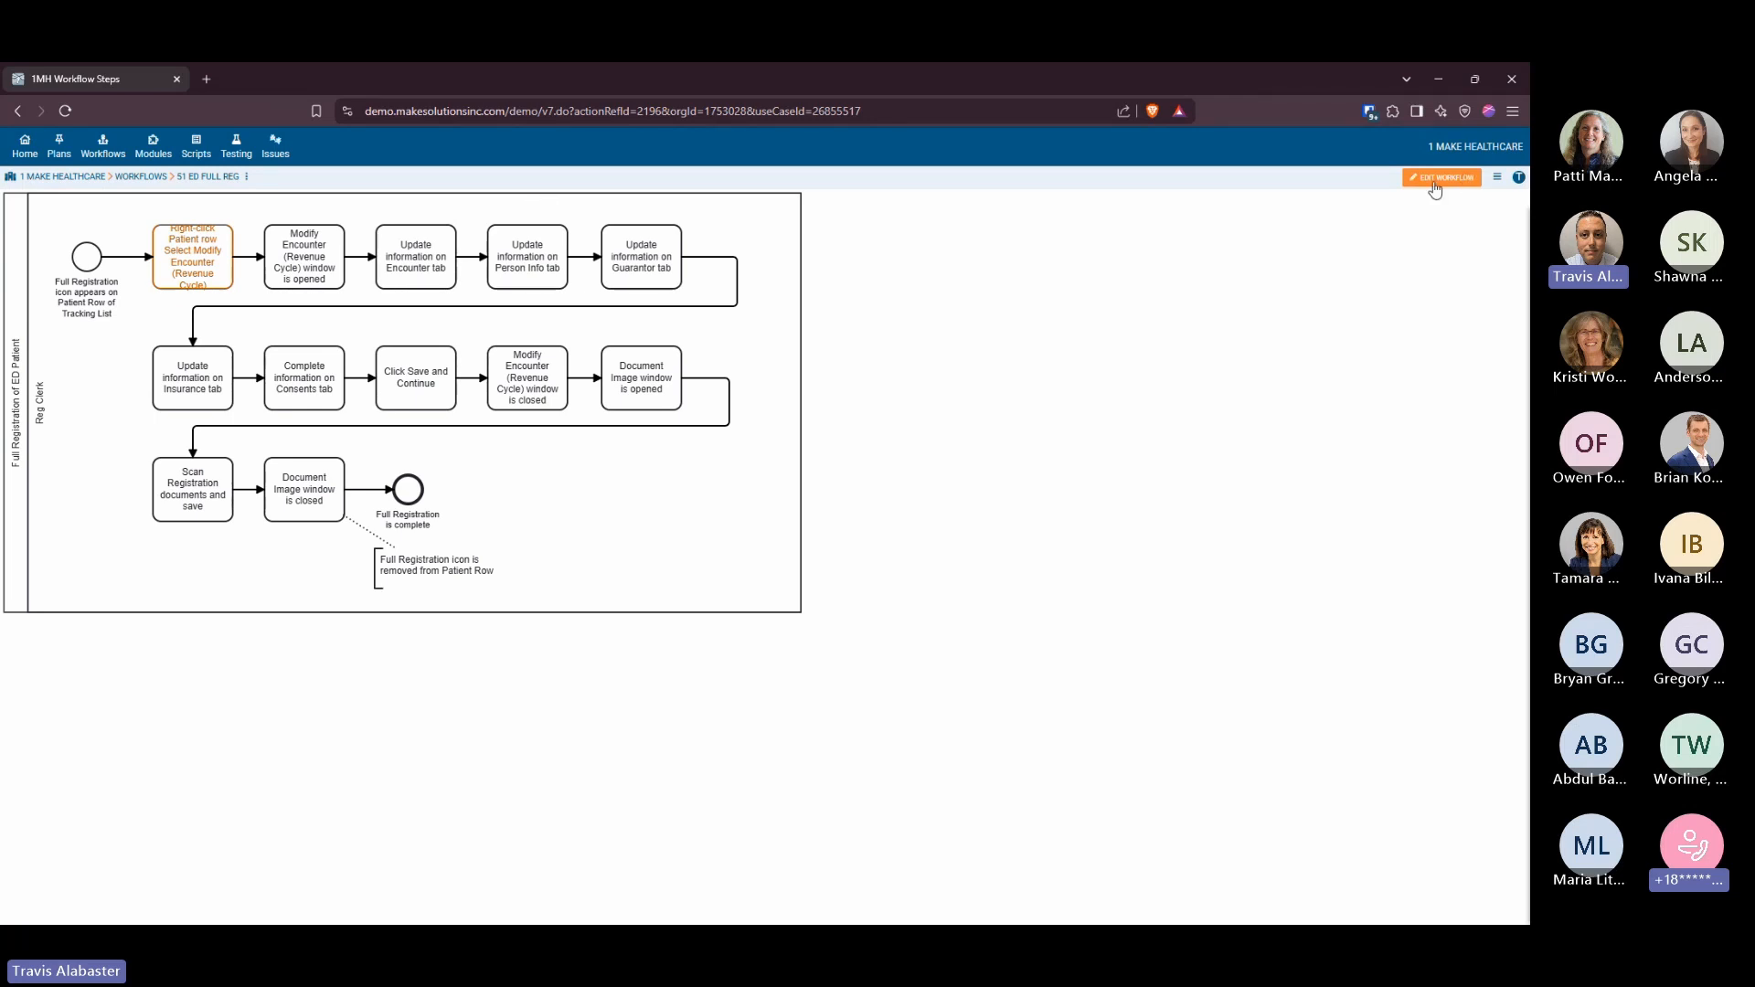
# Switch the ED Full Reg workflow to edit mode, open its workflow properties and save them as they are
pyautogui.click(1436, 178)
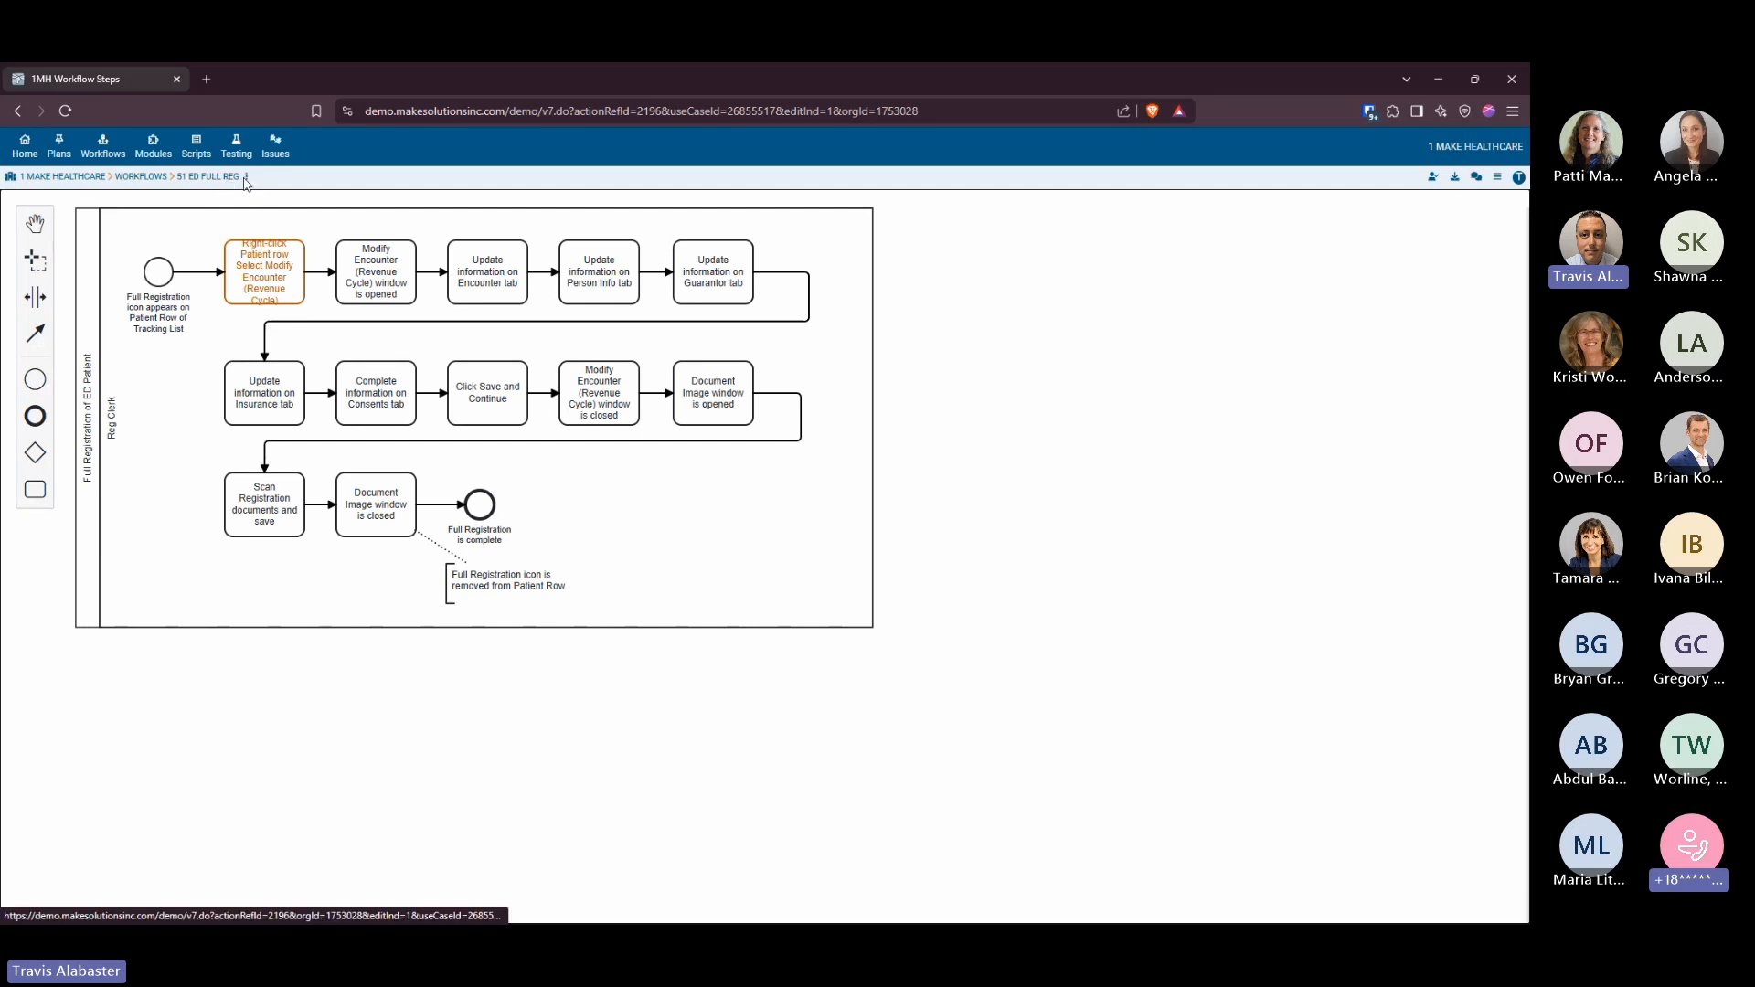
pyautogui.click(249, 177)
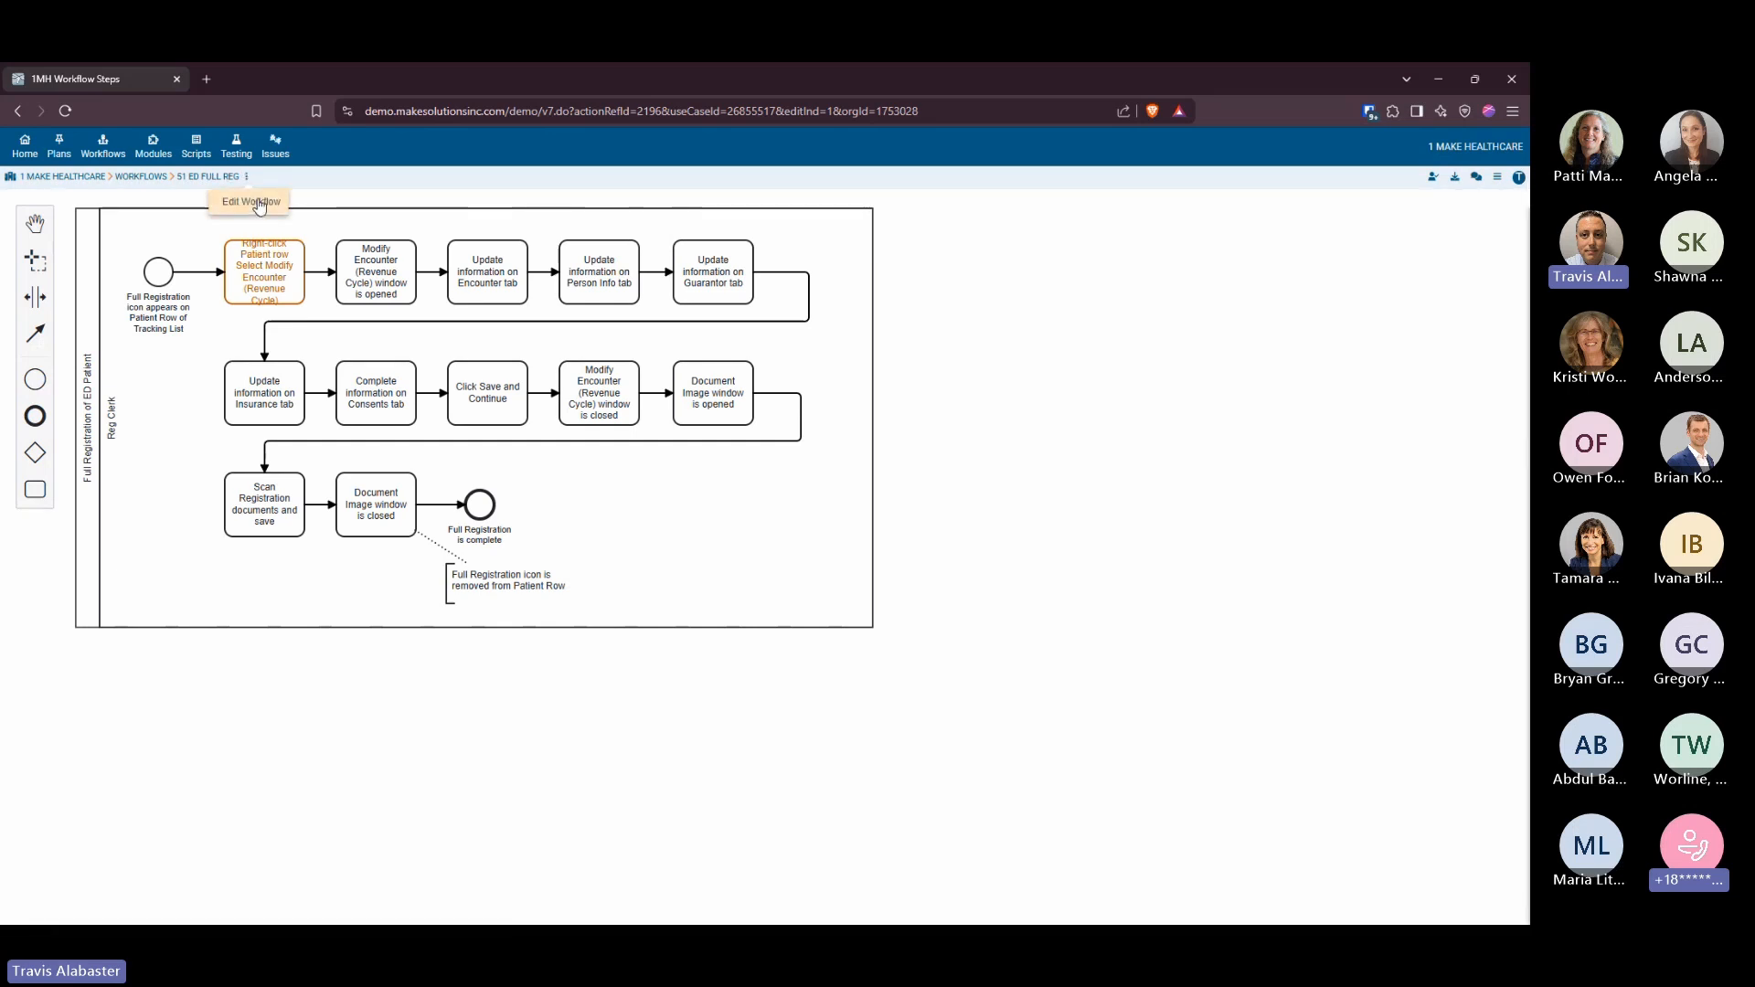
pyautogui.click(259, 202)
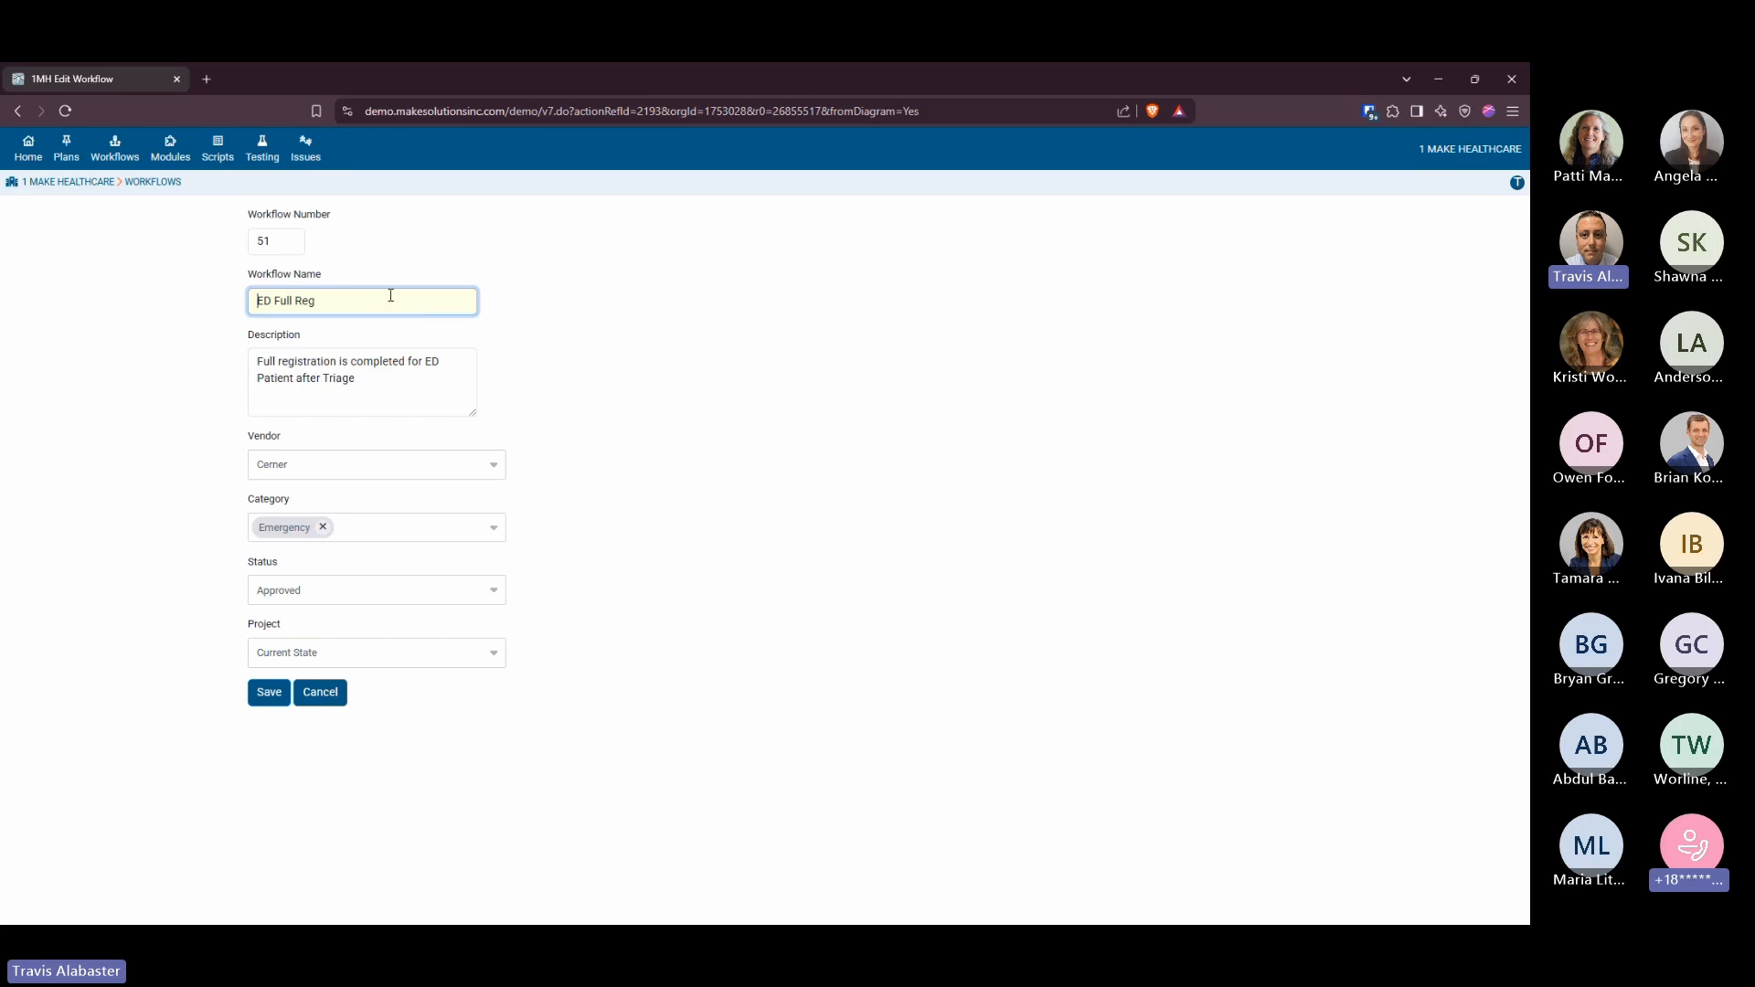
pyautogui.click(278, 693)
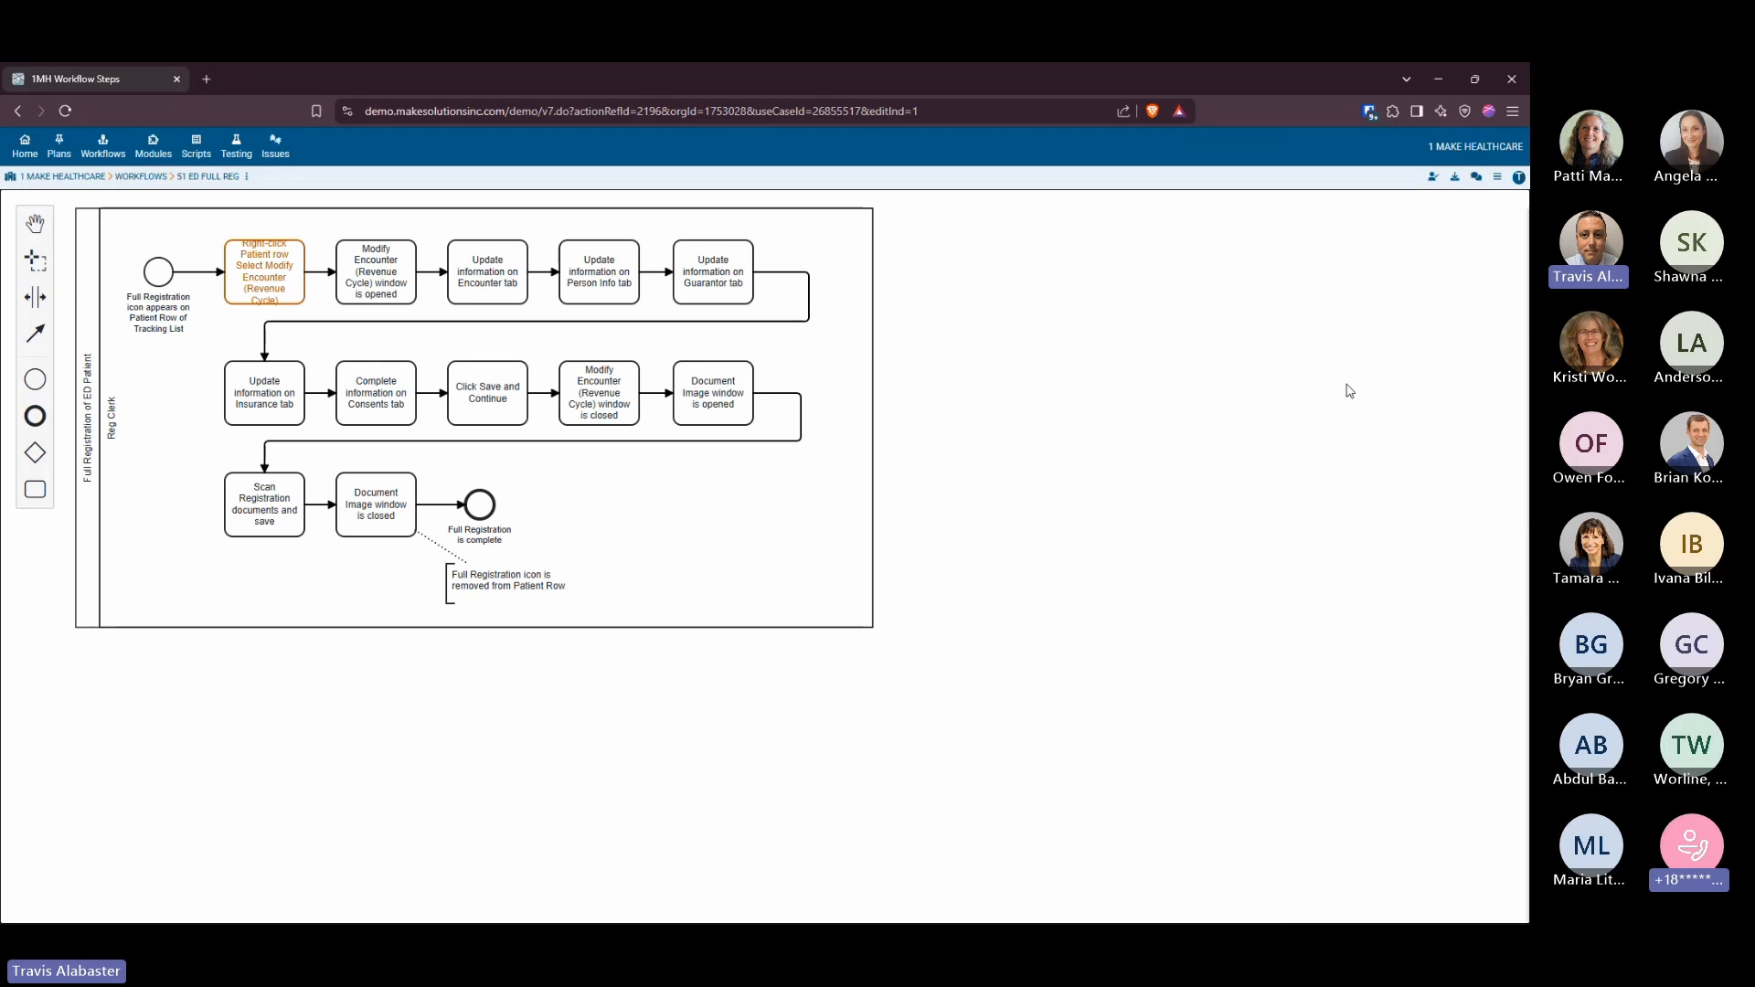
pyautogui.click(1457, 179)
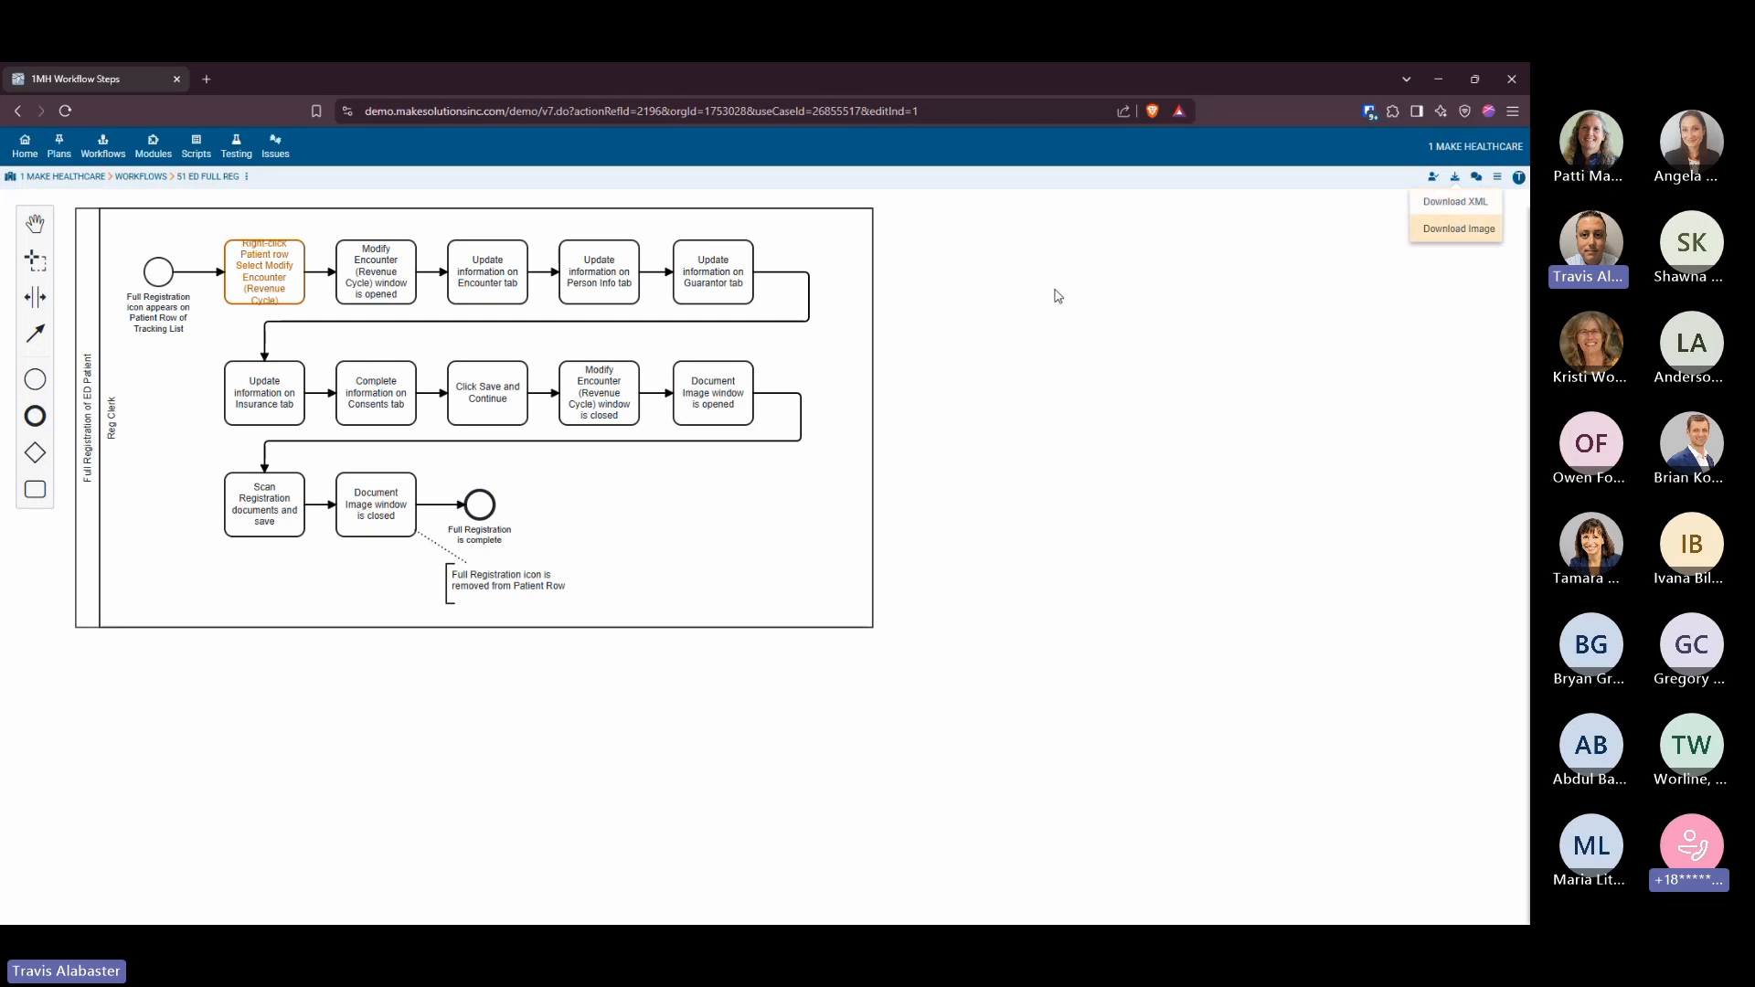
pyautogui.click(932, 251)
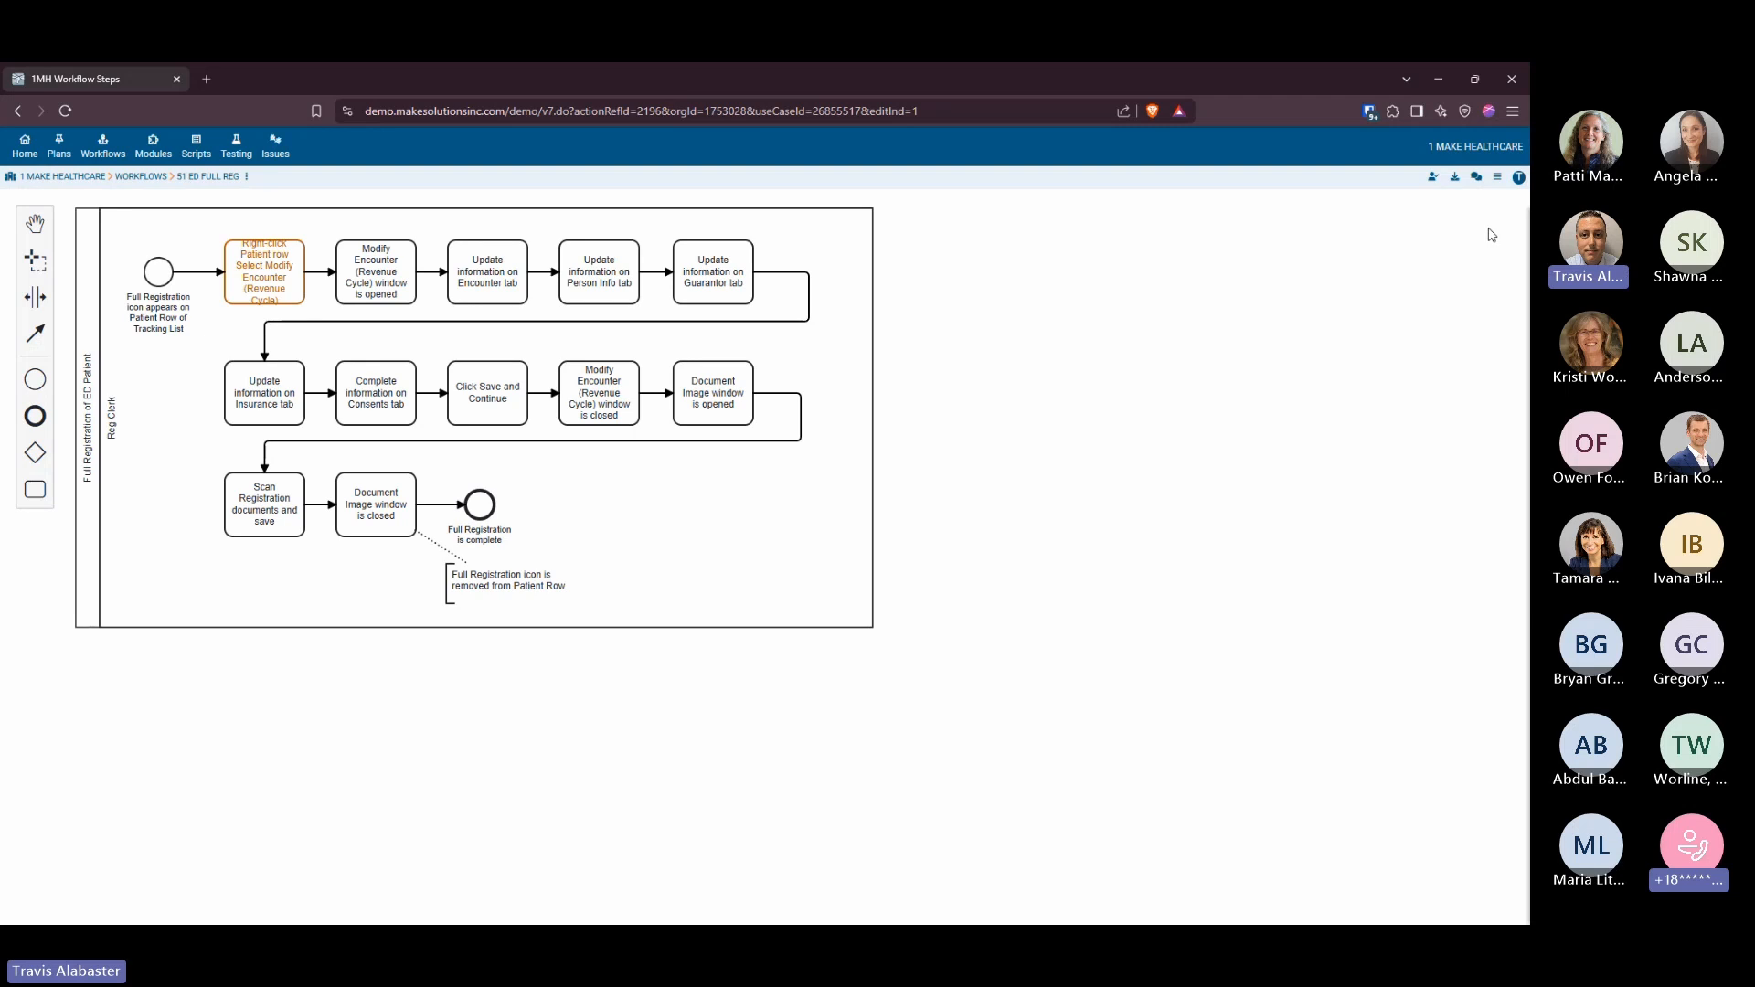
# Add and save the comment "VUG comment" on the ED Full Reg workflow
pyautogui.click(1477, 179)
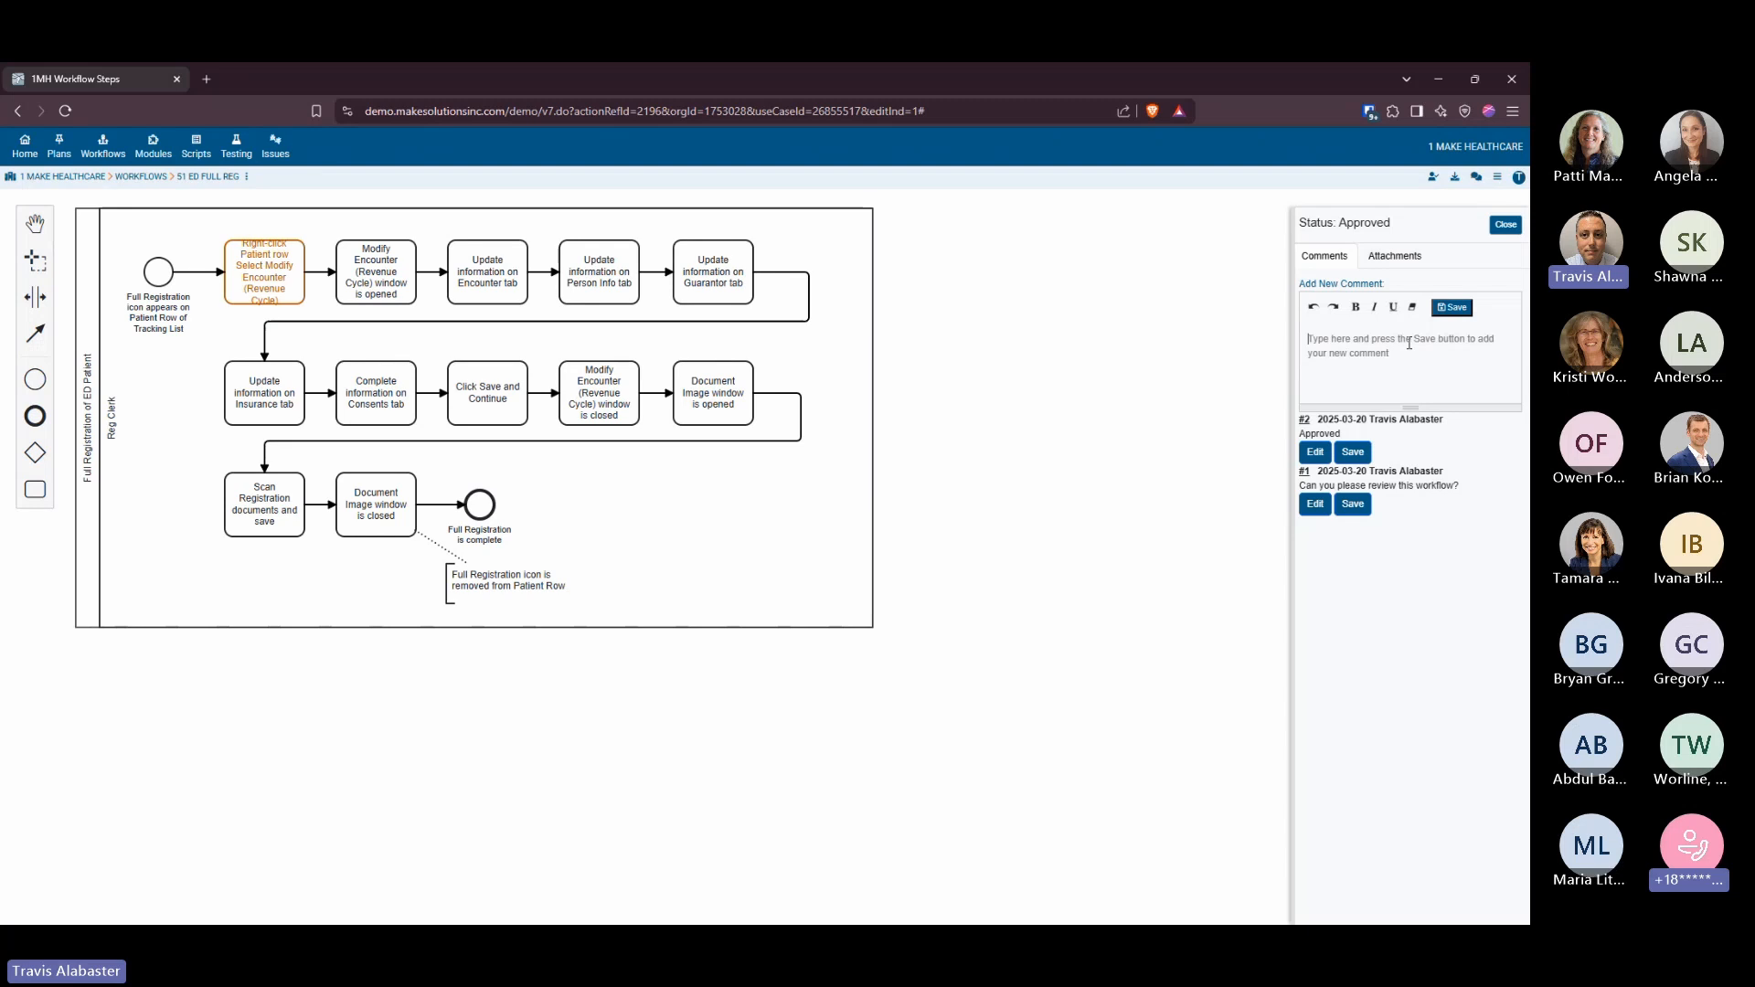
pyautogui.write('VUG comment')
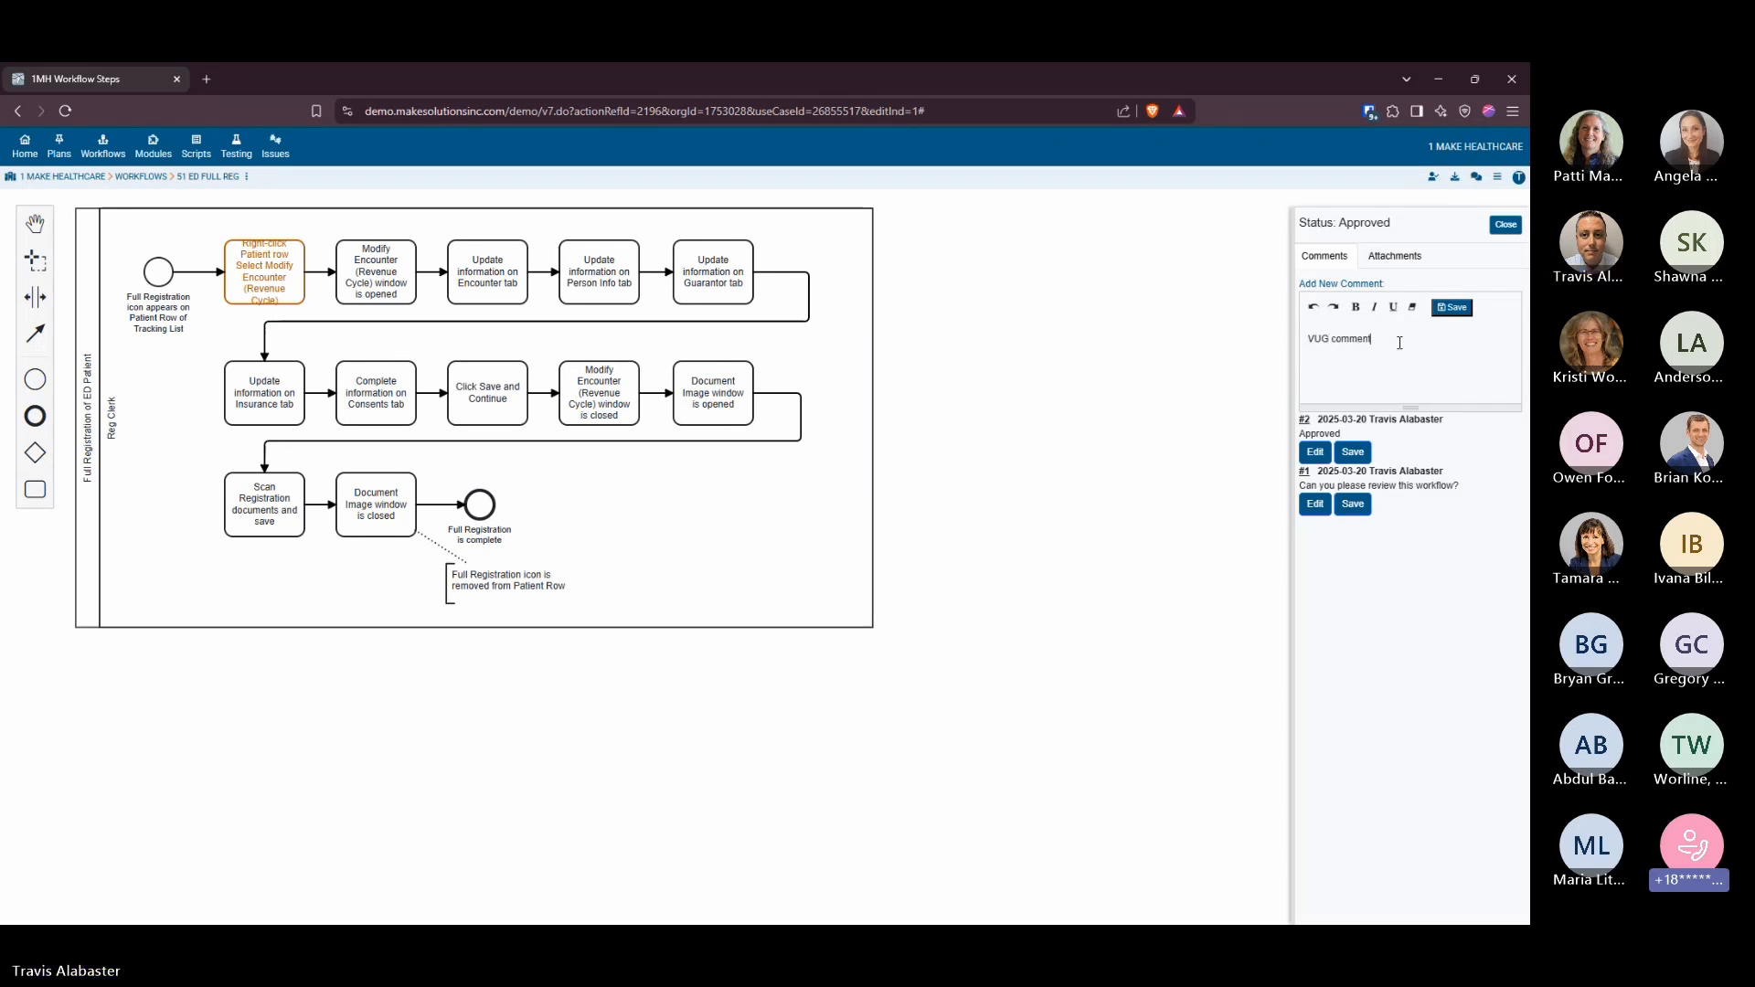
pyautogui.click(1444, 311)
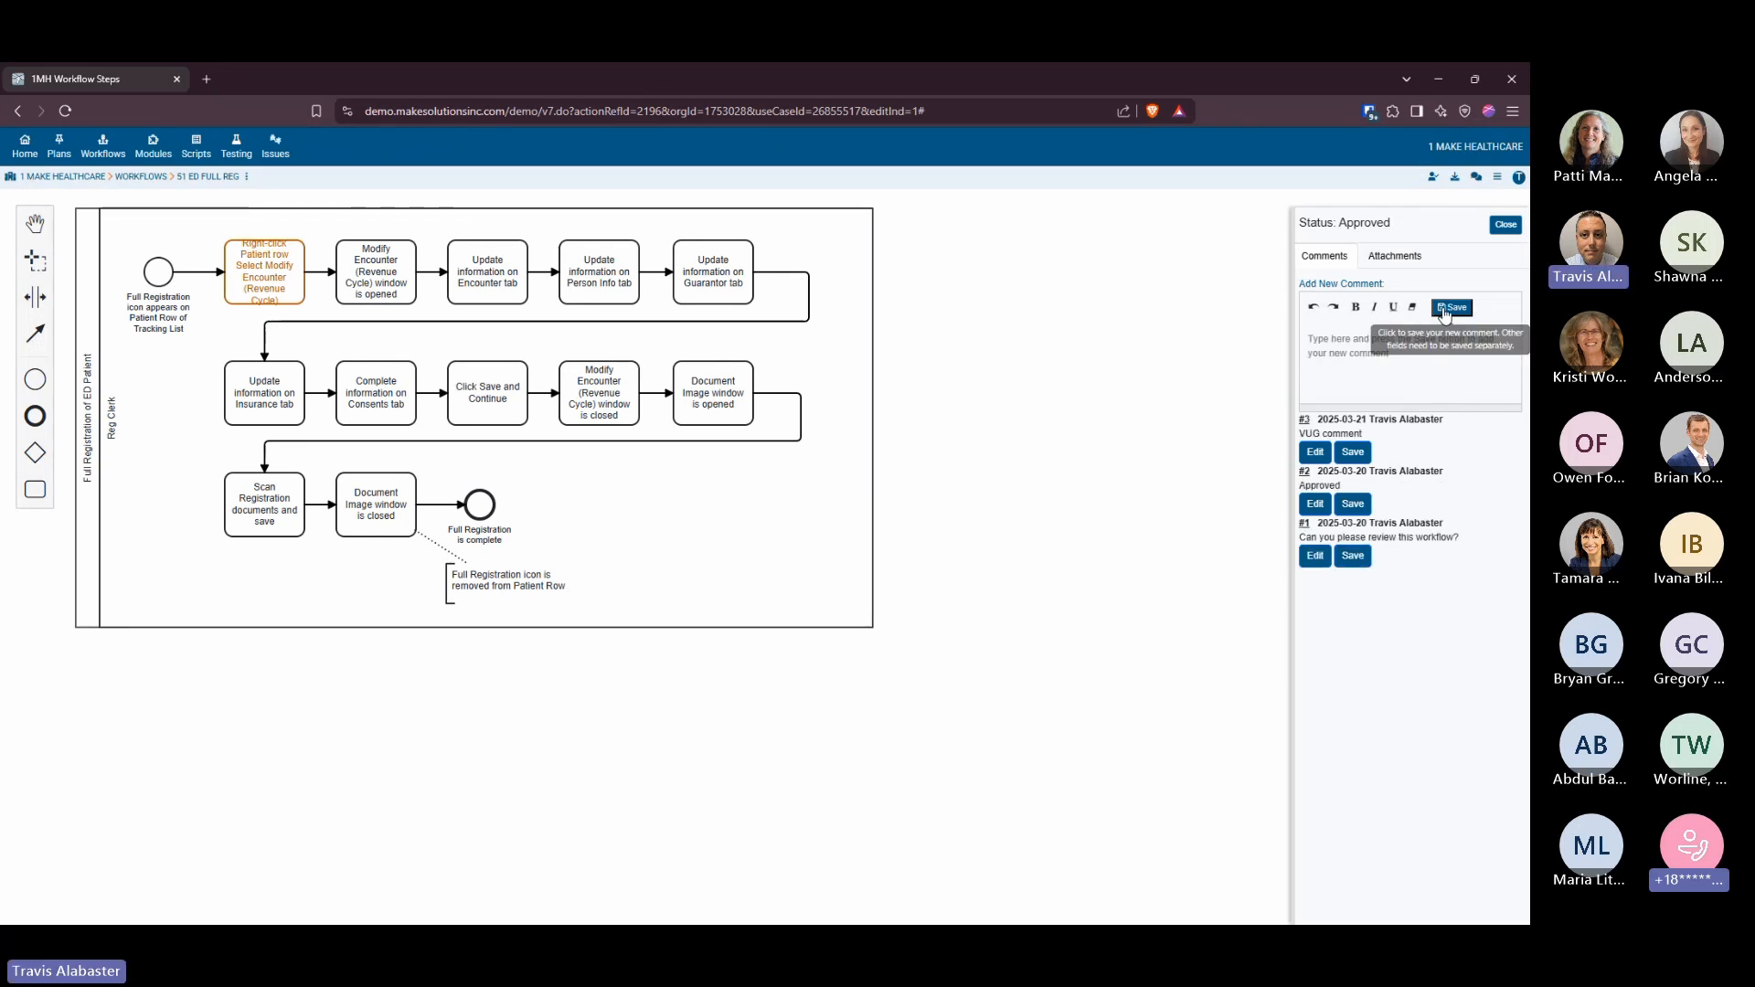
# Show the workflow's attachments and download the workflow diagram as an image
pyautogui.click(1385, 260)
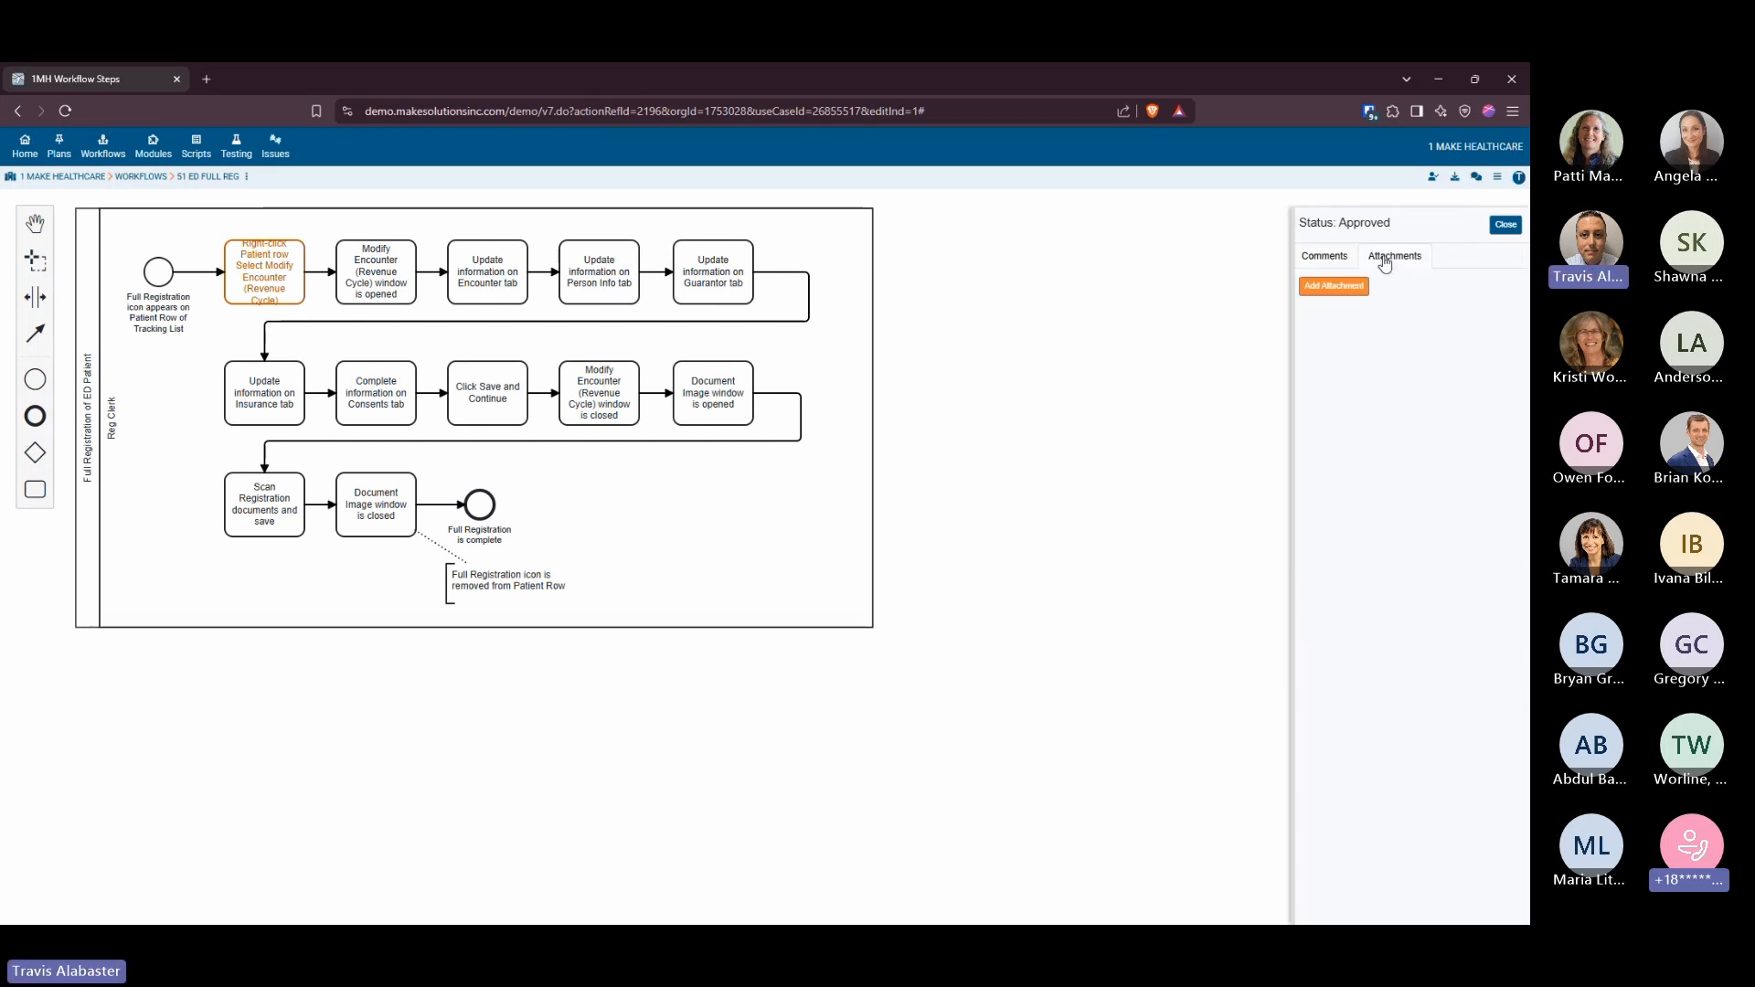
pyautogui.click(1335, 286)
pyautogui.click(823, 585)
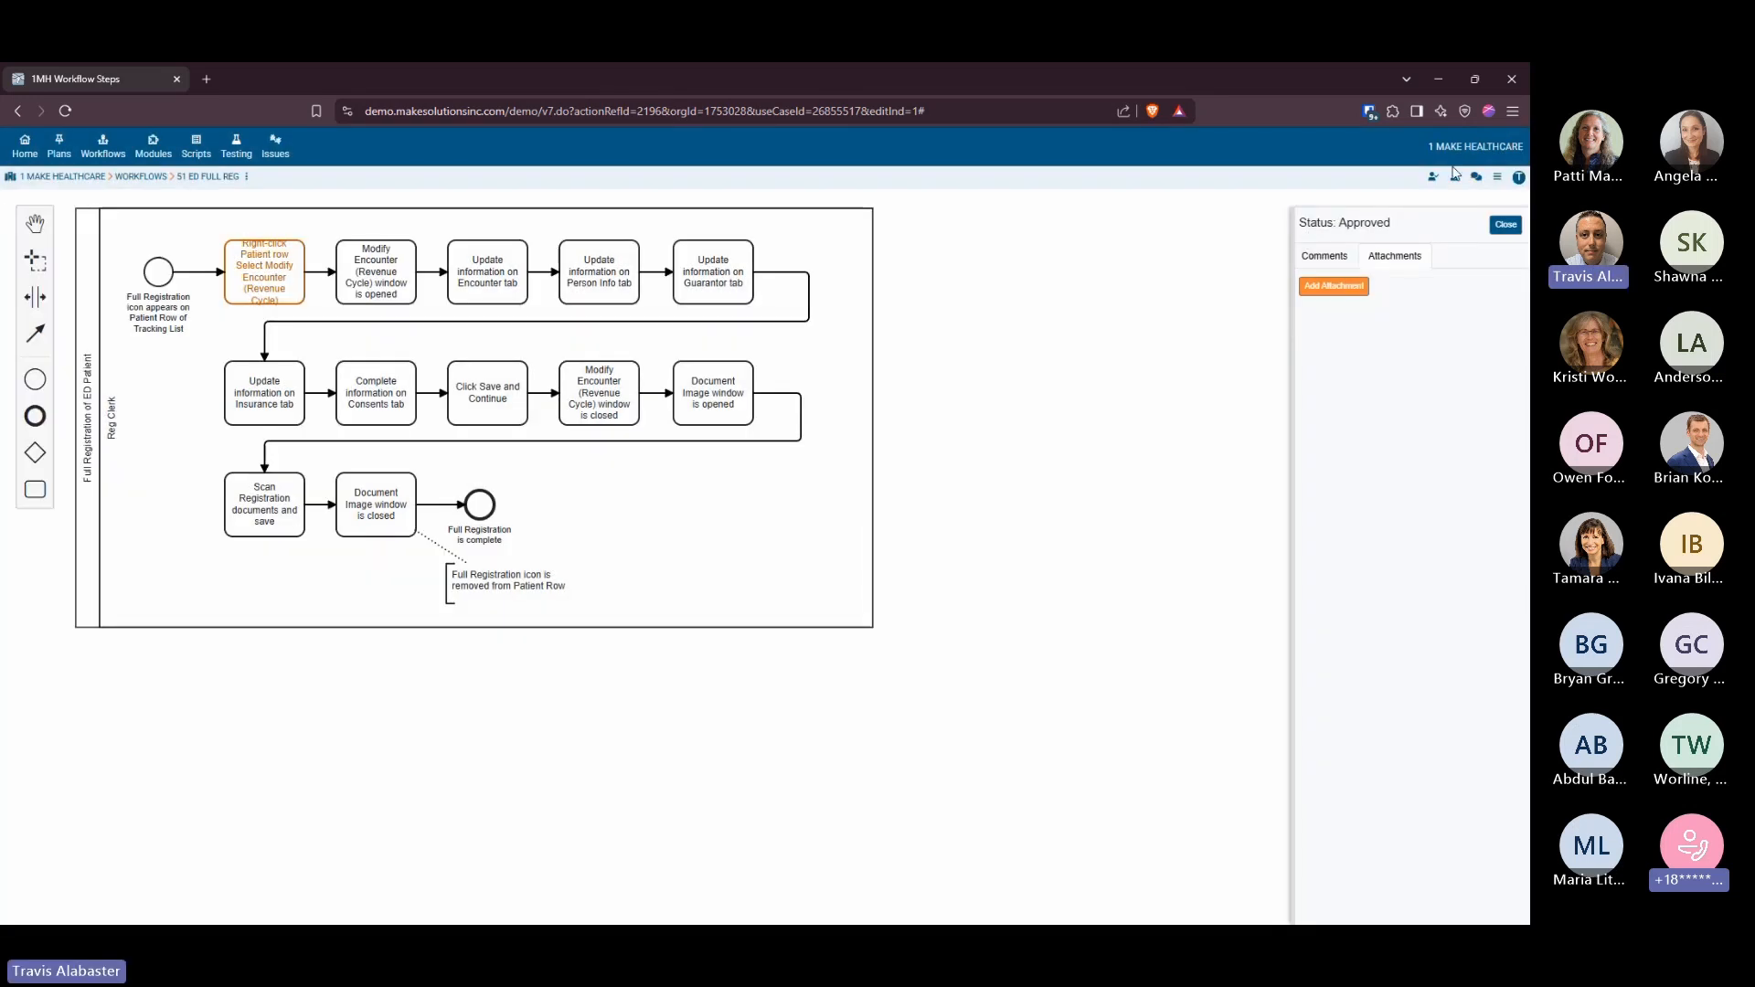
pyautogui.click(1455, 177)
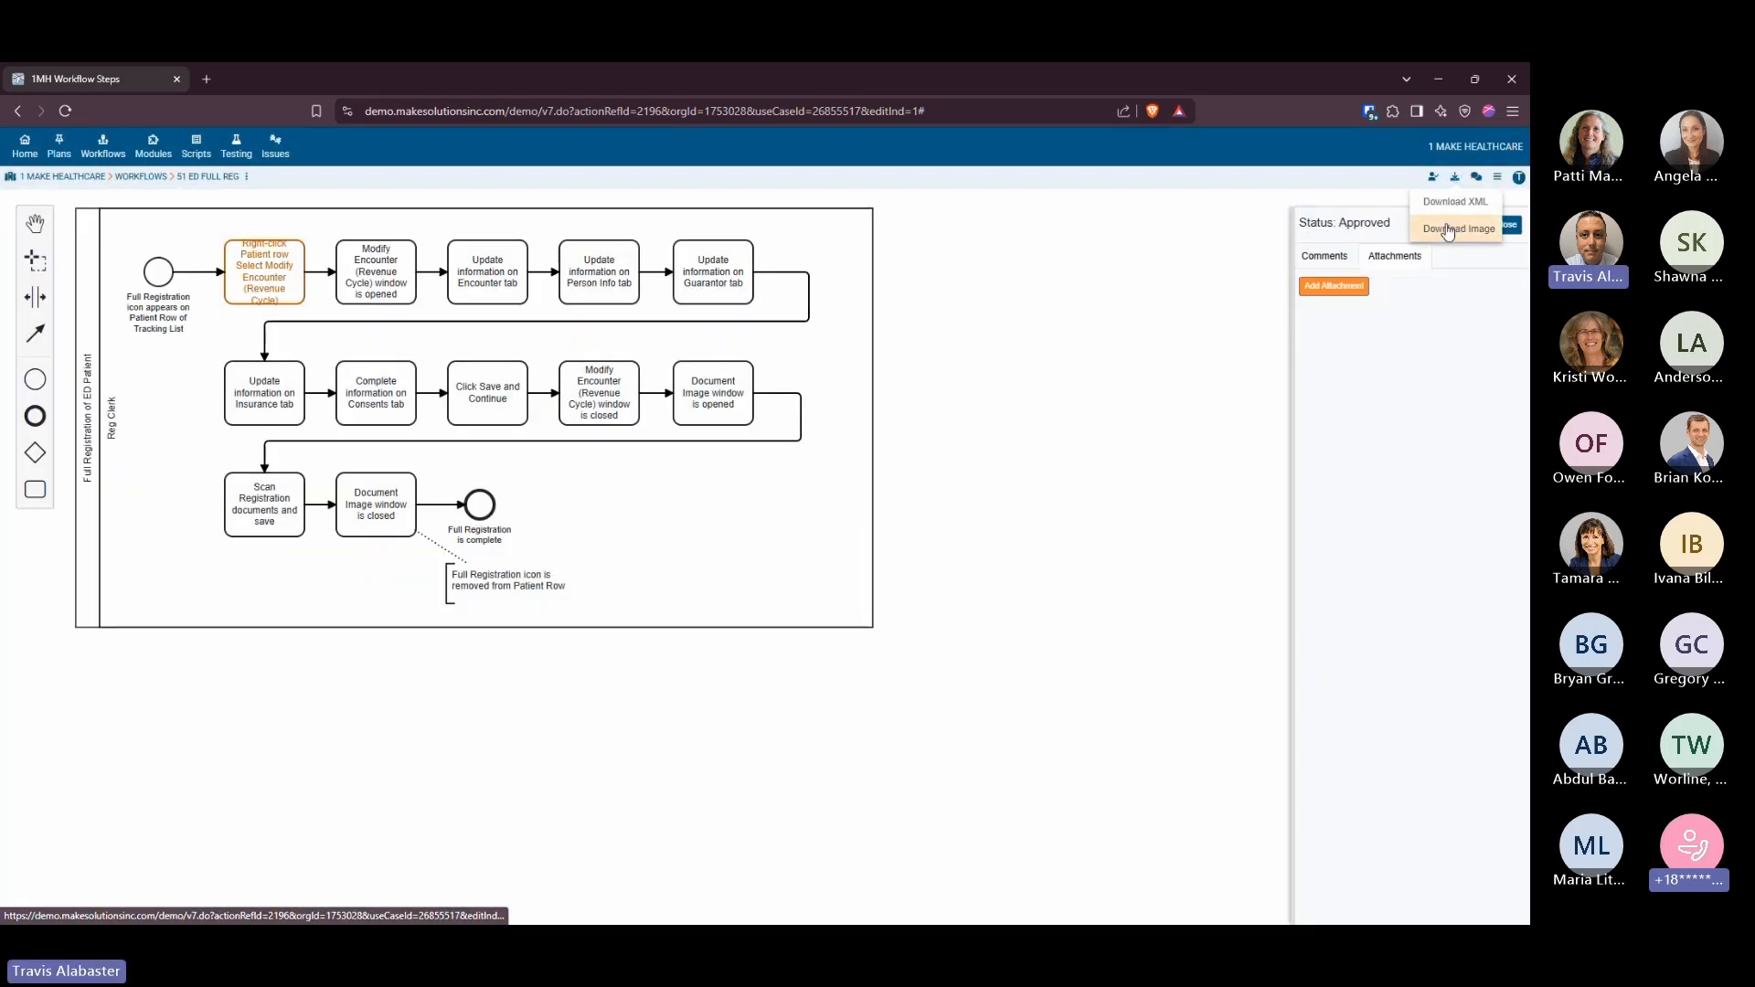
pyautogui.click(1448, 229)
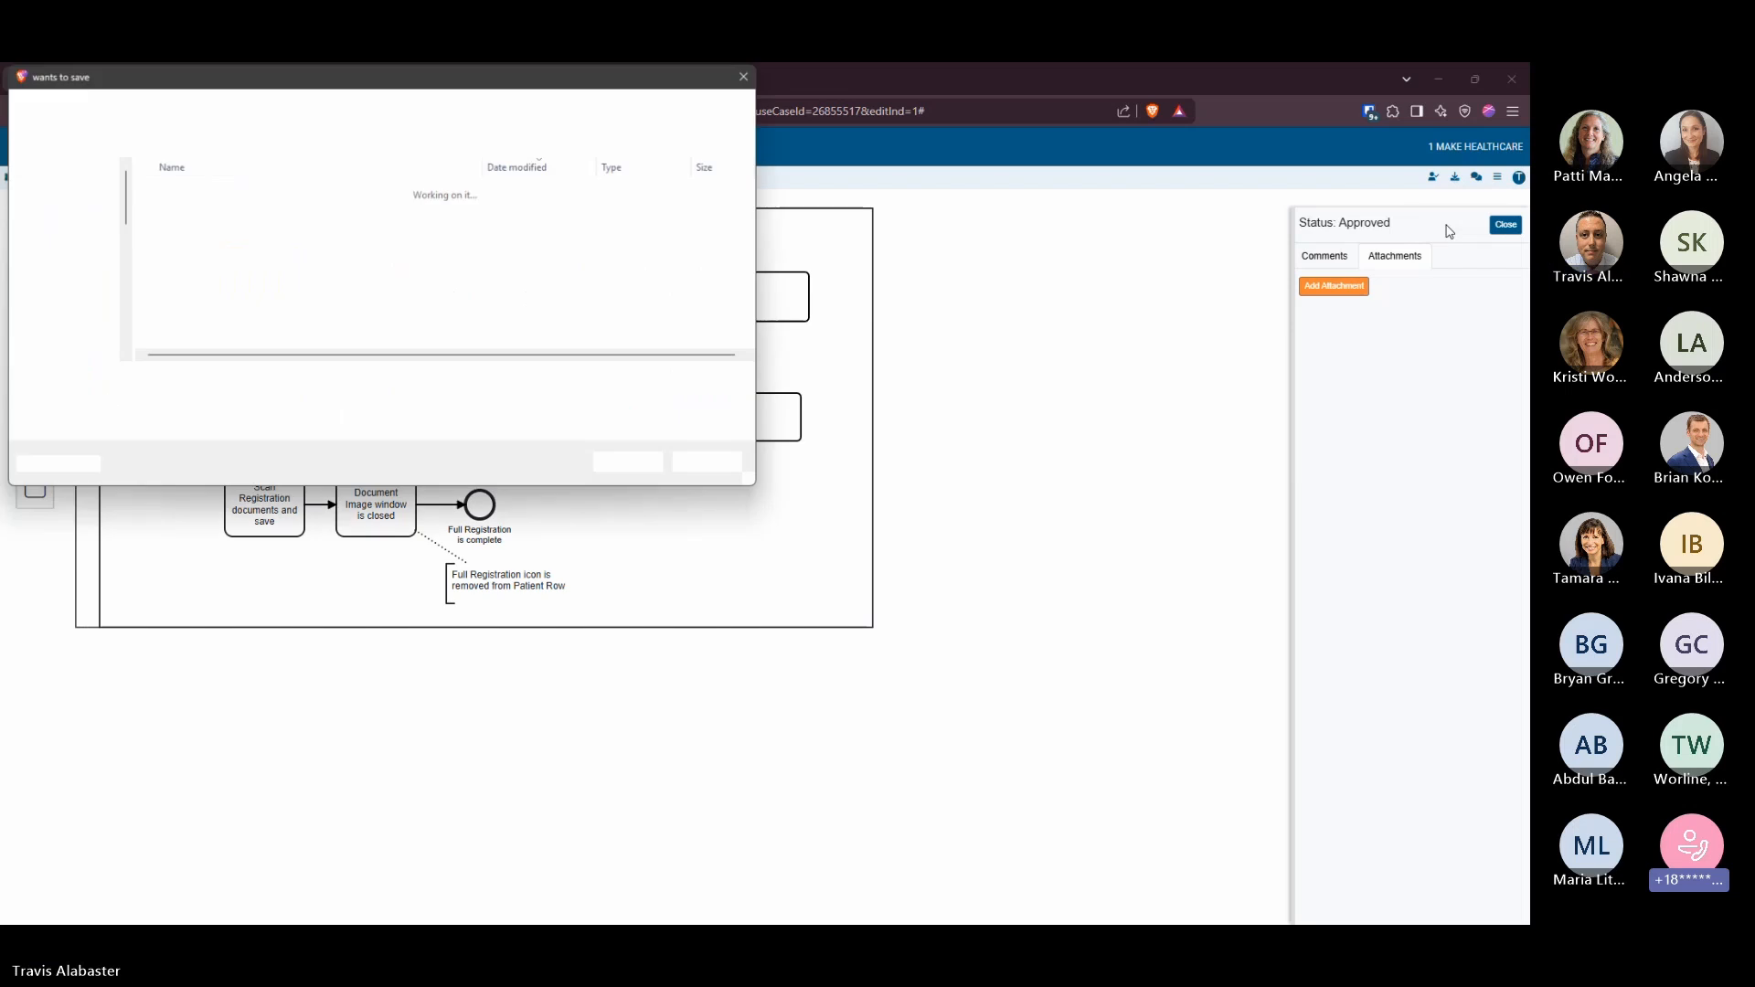
pyautogui.click(628, 462)
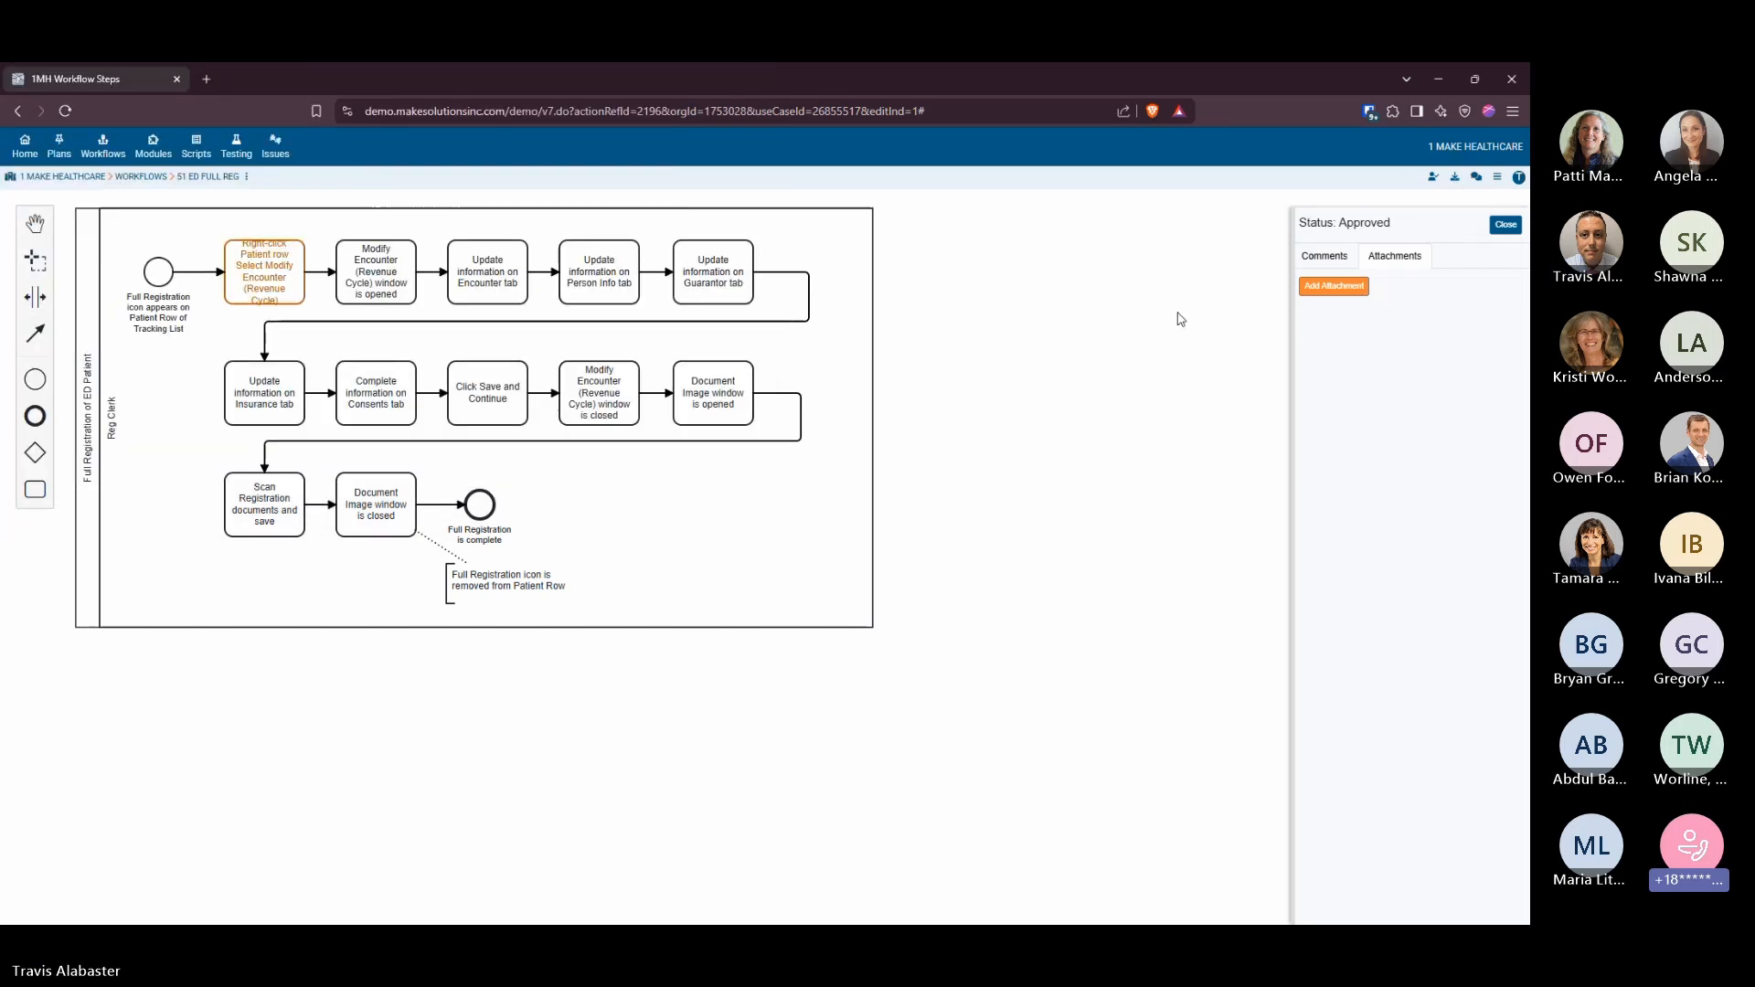
# Attach diagram-26855517.png from Downloads to the workflow, and check the comment log before closing it
pyautogui.click(1317, 287)
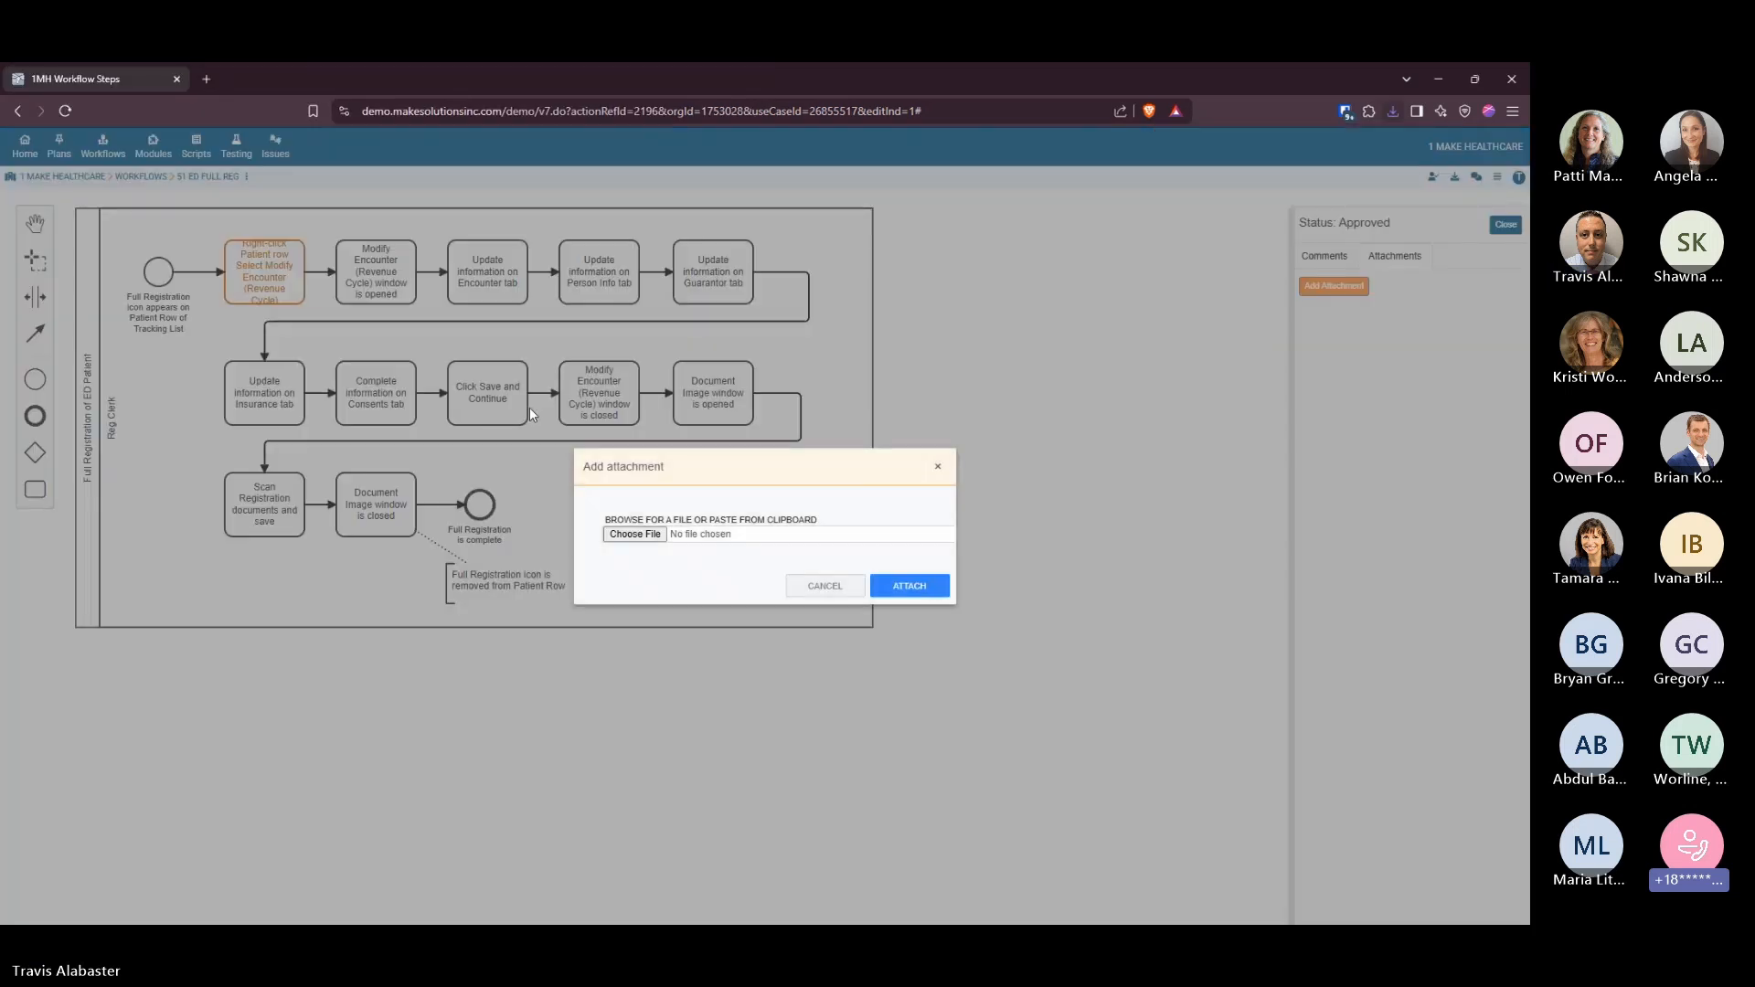
pyautogui.click(629, 536)
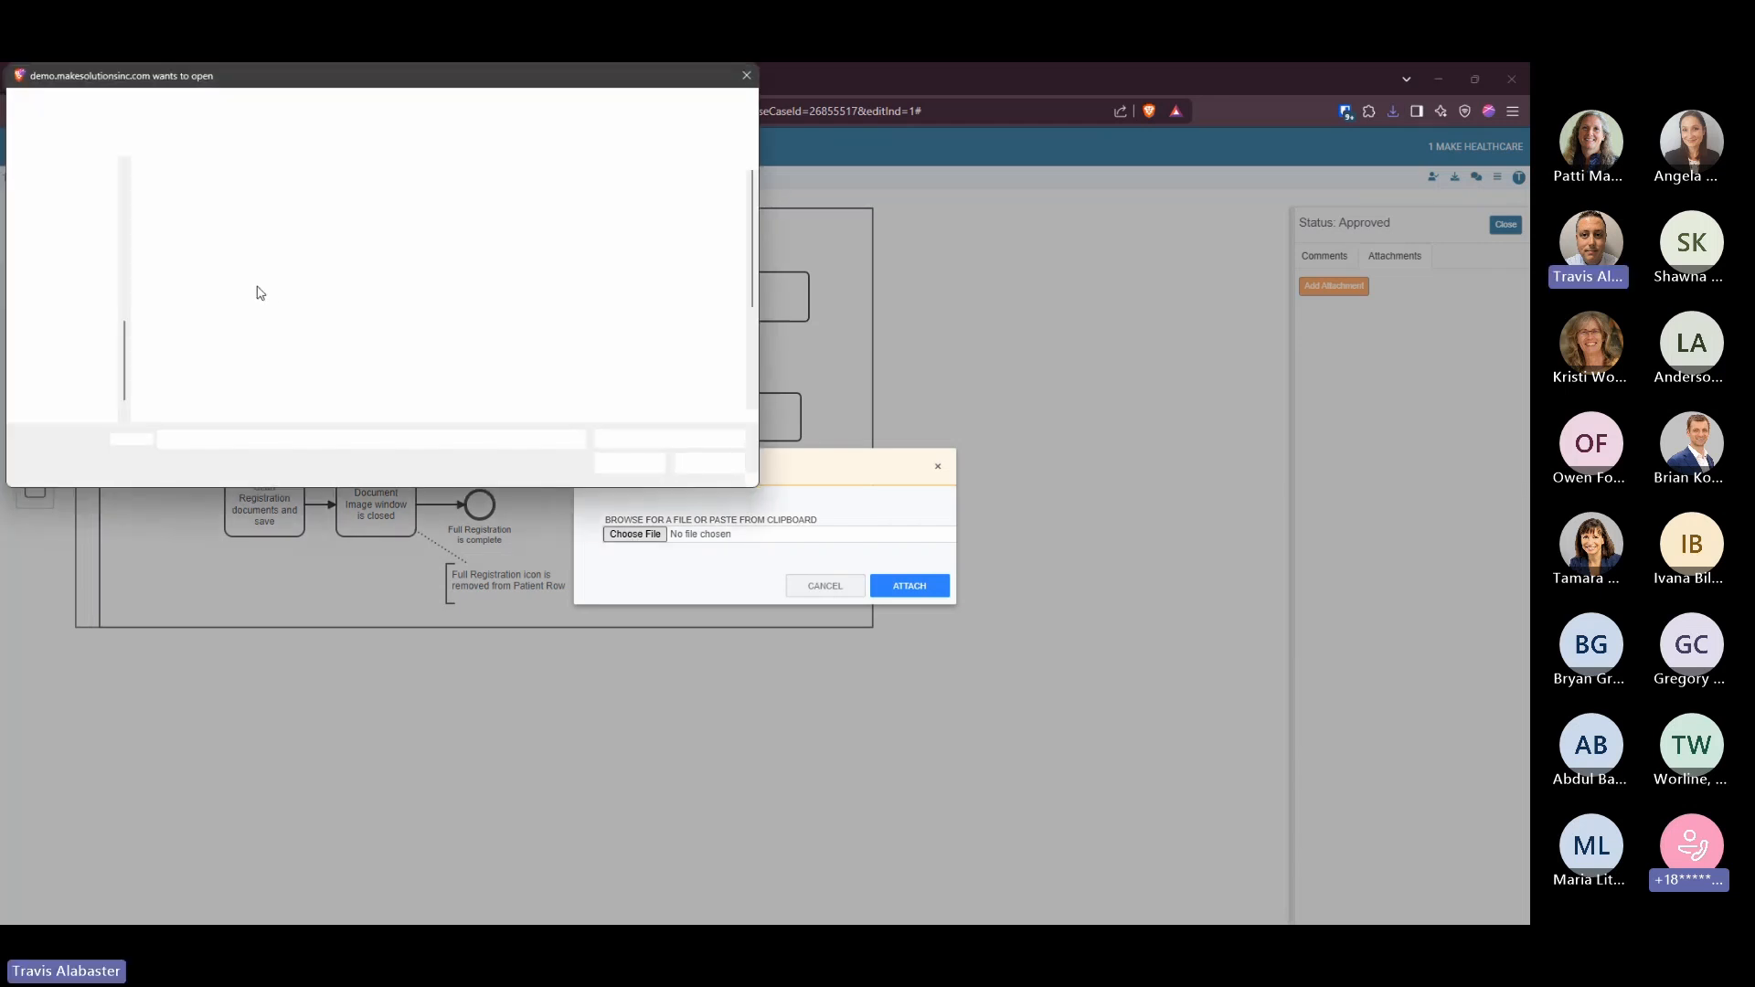
pyautogui.scroll(5, 78, 227)
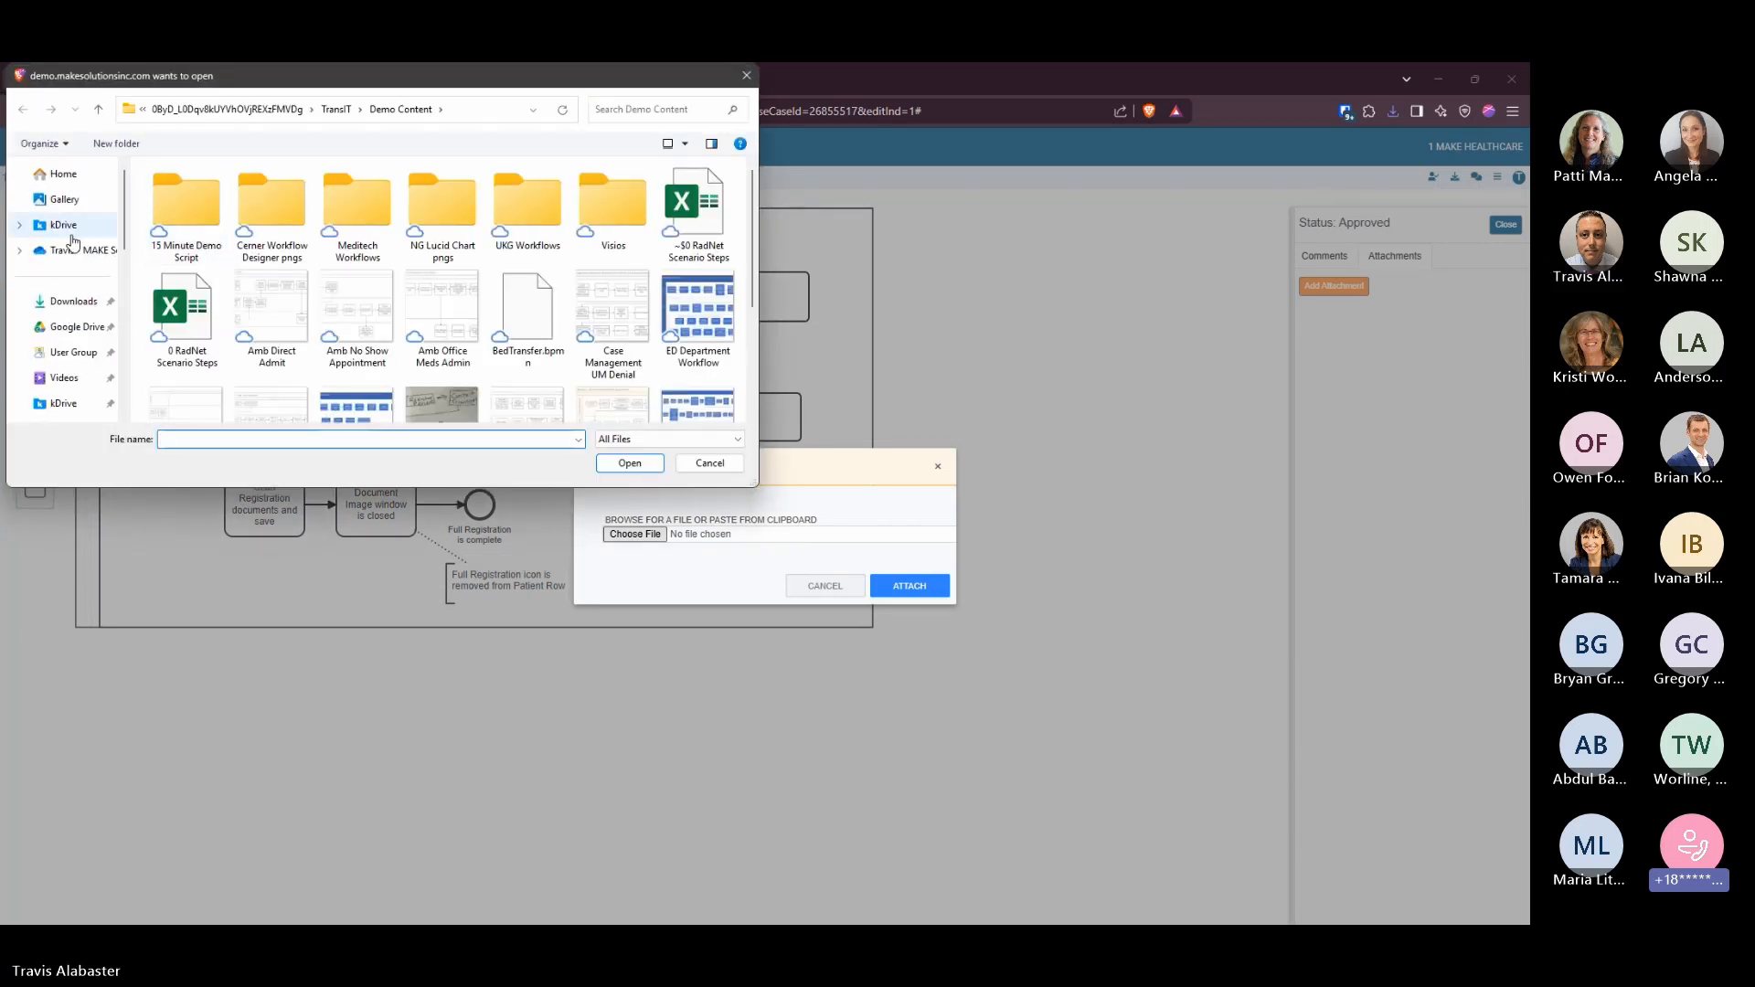
pyautogui.click(73, 300)
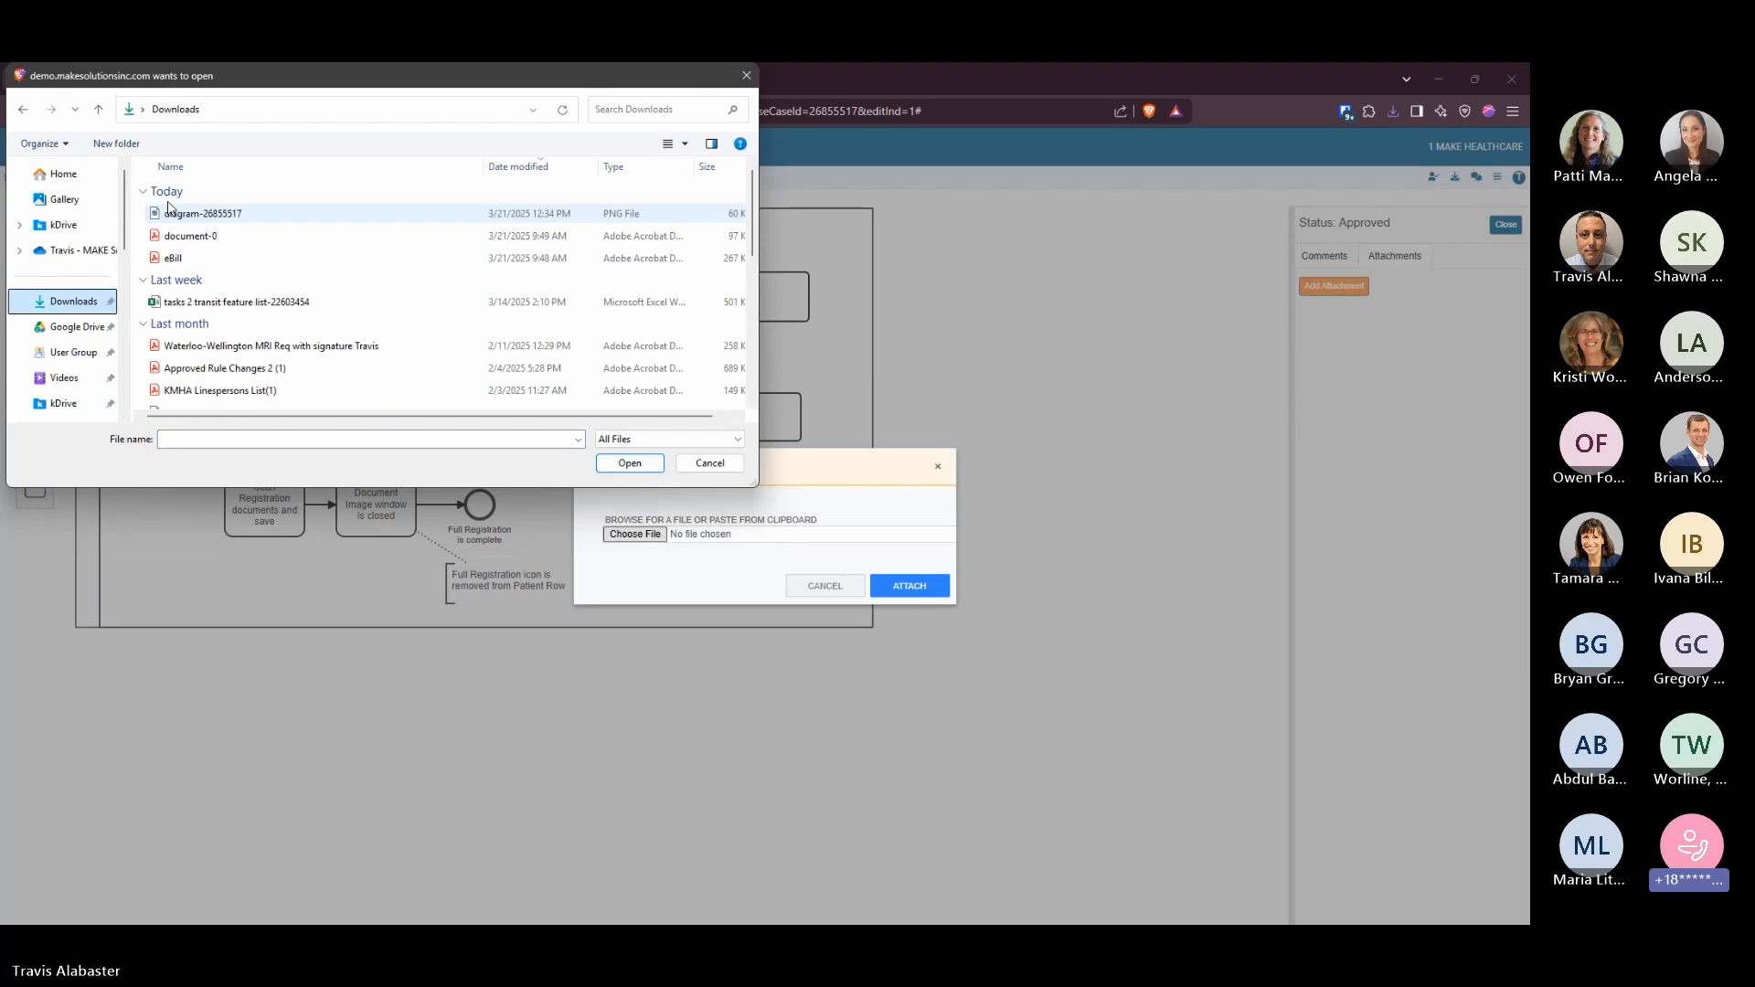
pyautogui.doubleClick(192, 220)
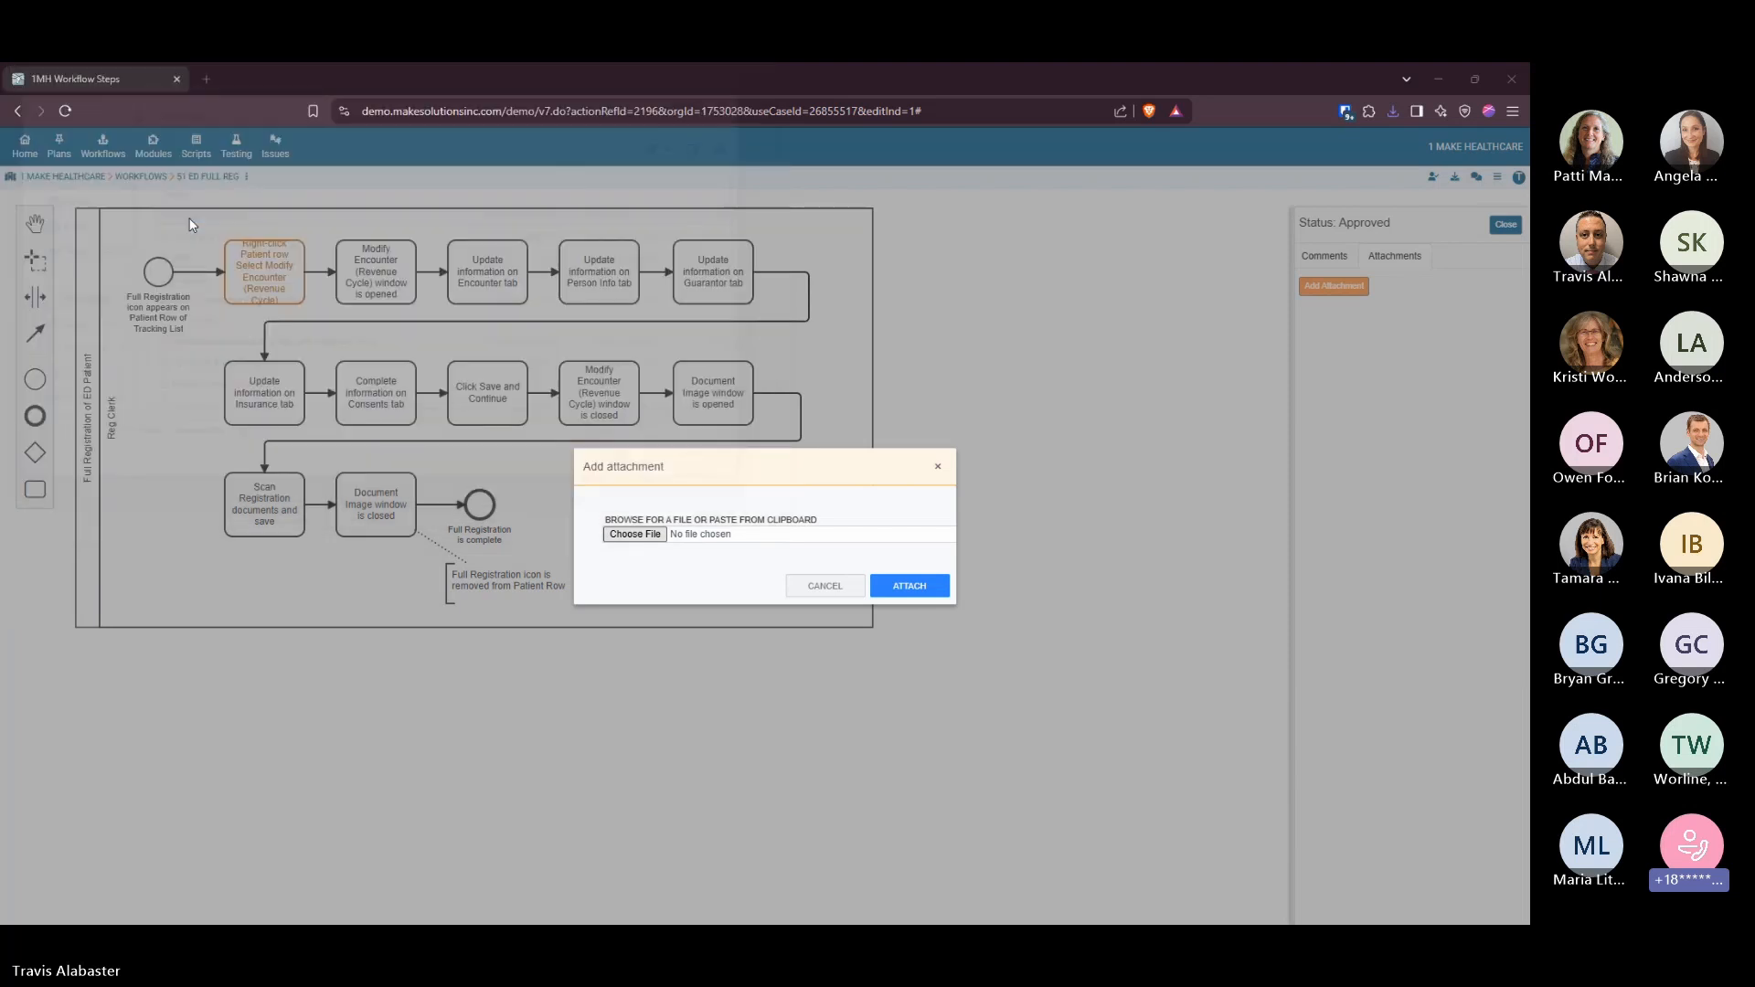
pyautogui.click(911, 588)
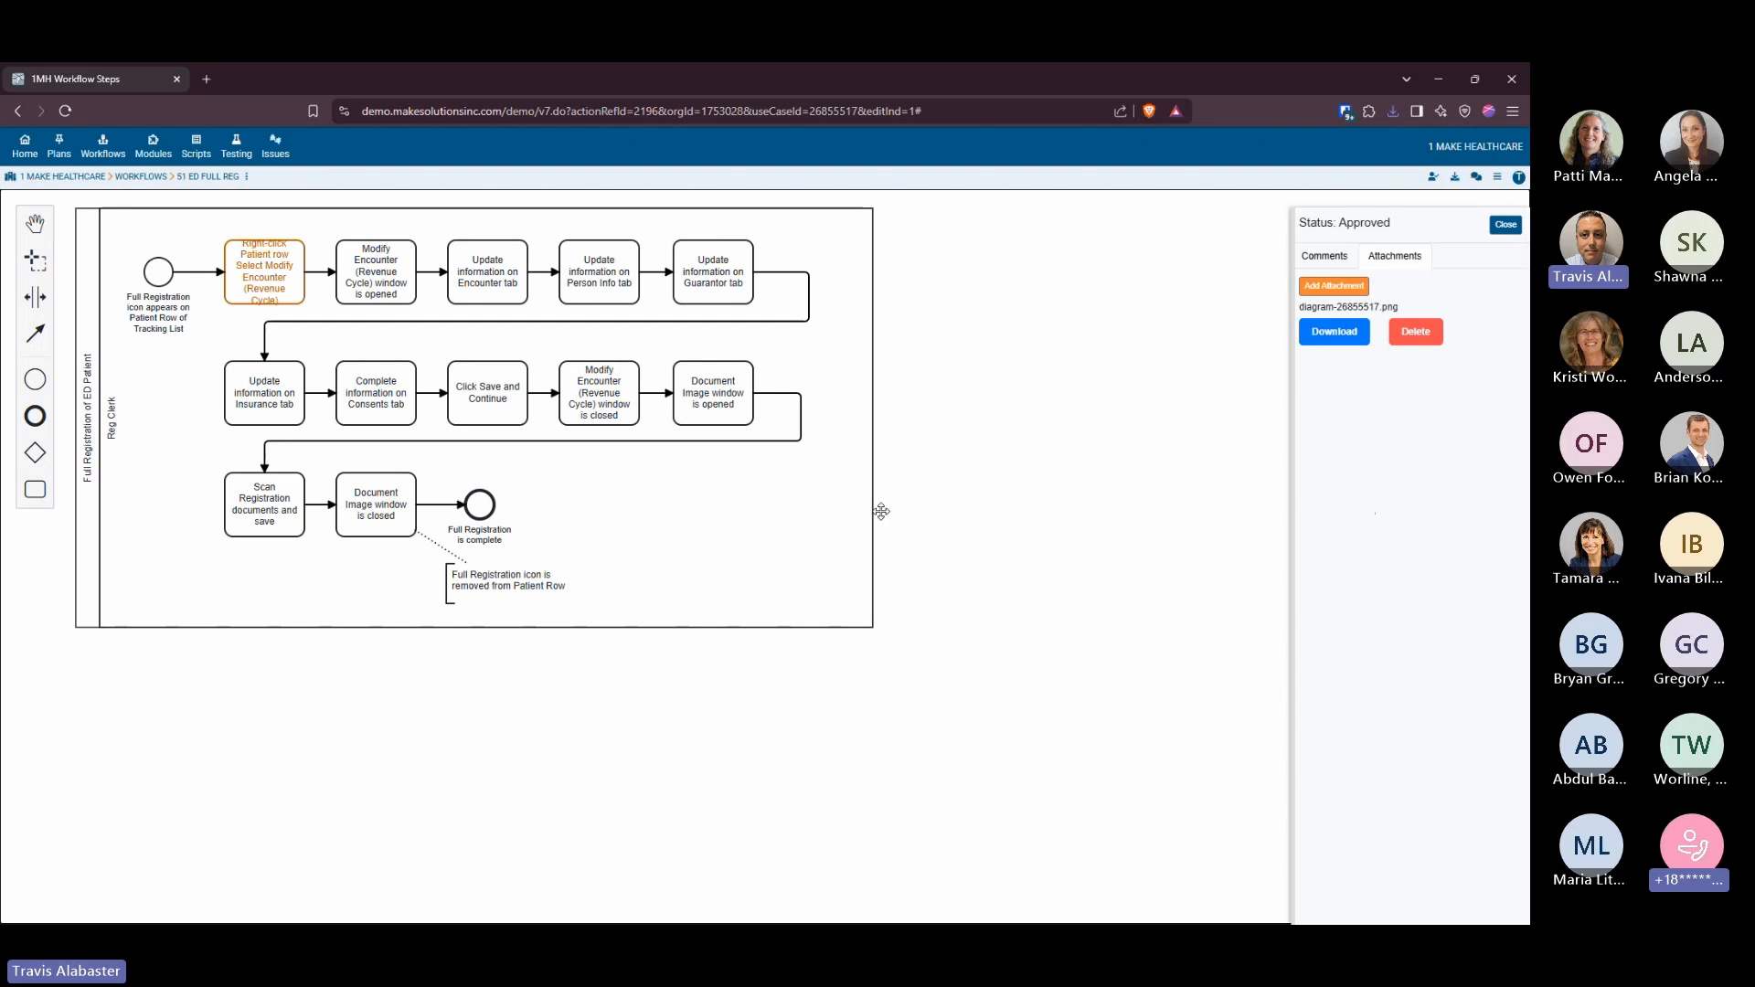
pyautogui.click(1342, 261)
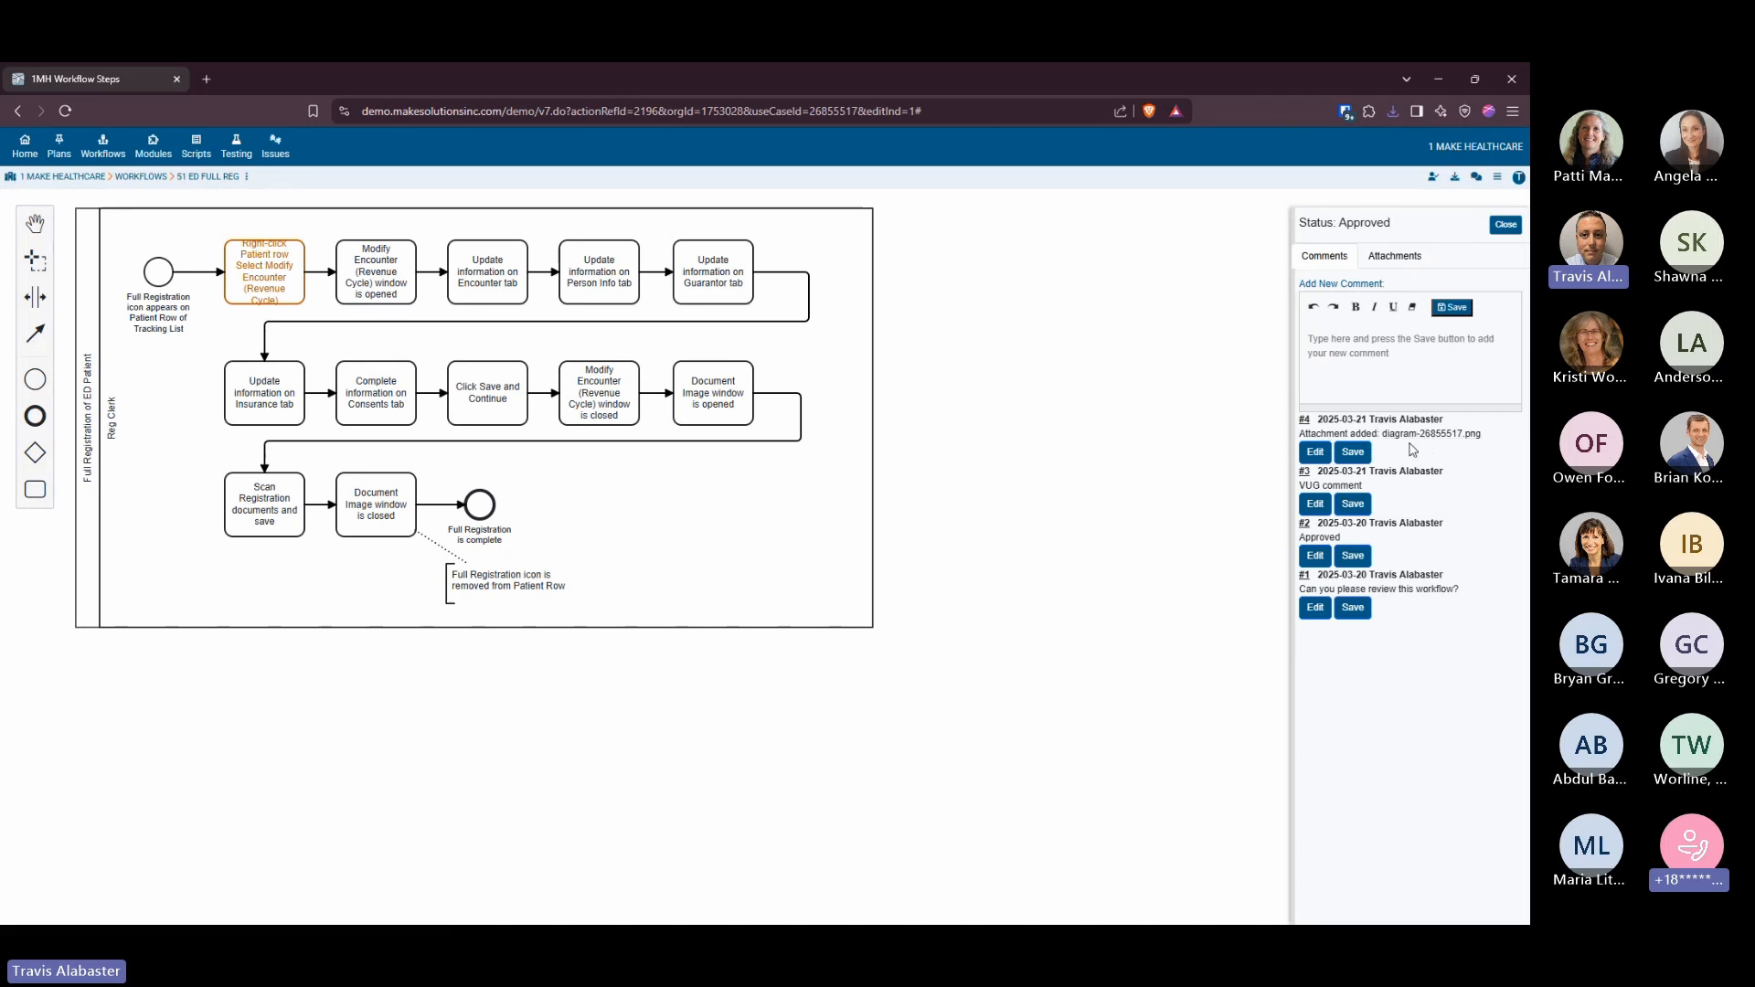
pyautogui.click(1499, 229)
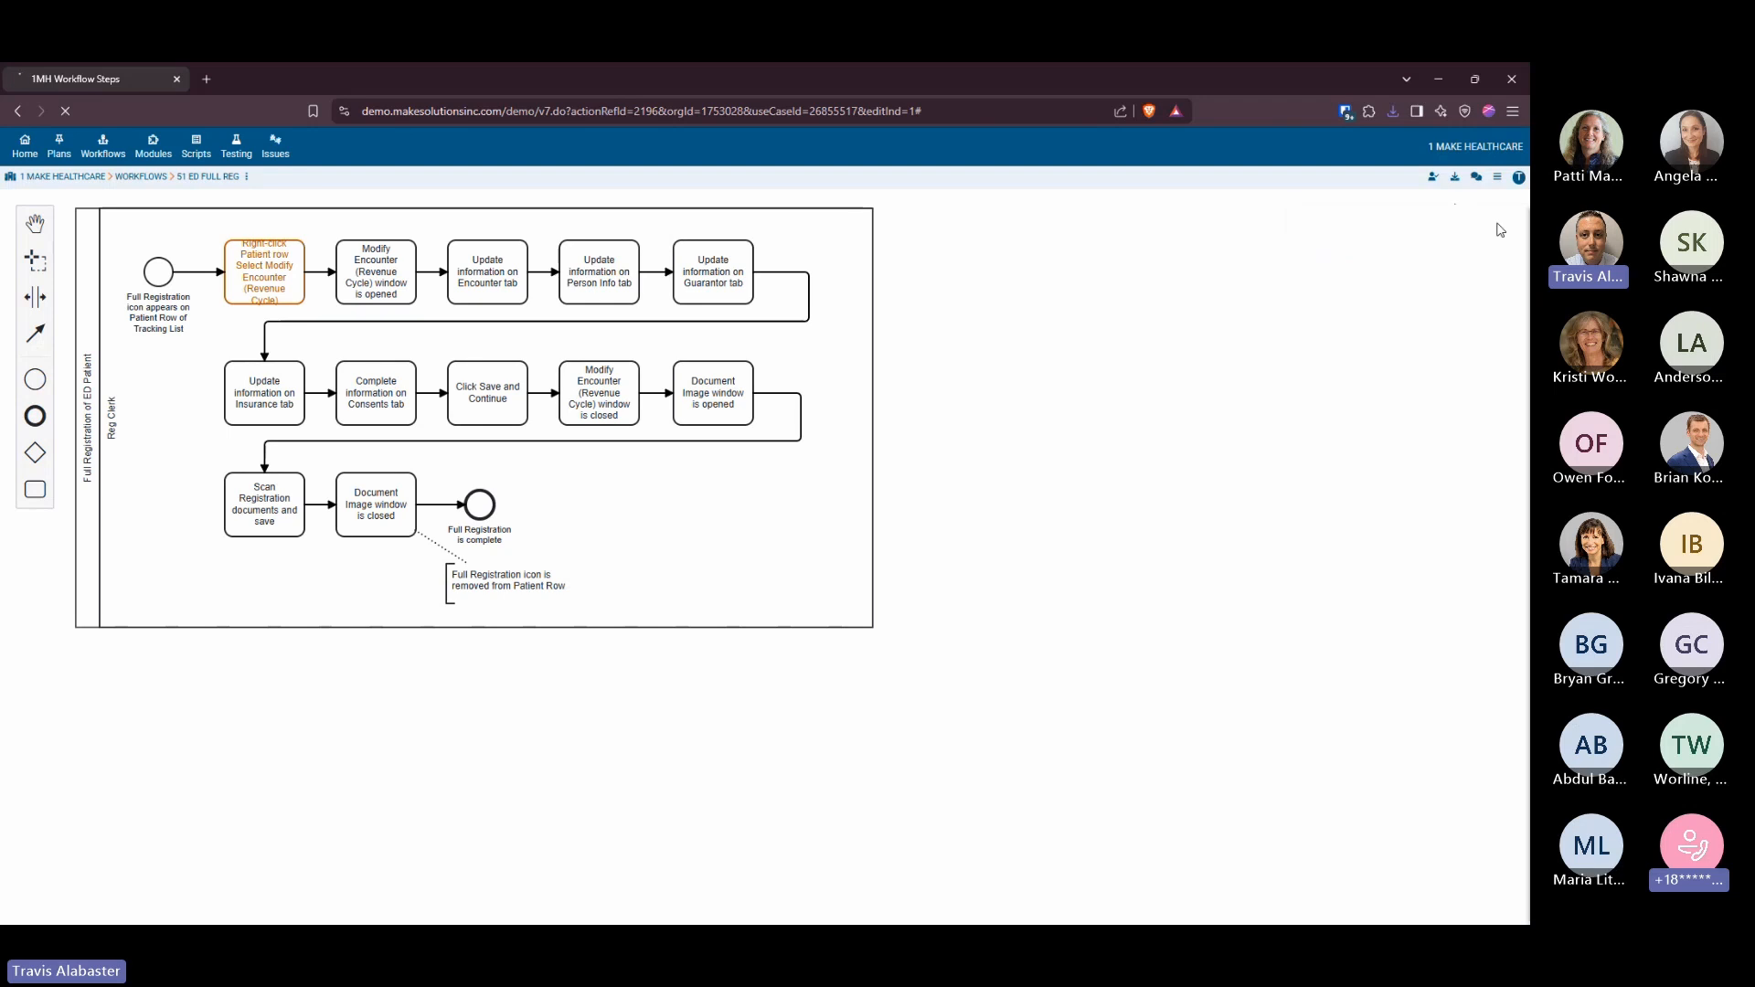
# Open the workflow's change history and compare the before and after diagrams of the 30-Jan-2025 XML change
pyautogui.click(1414, 178)
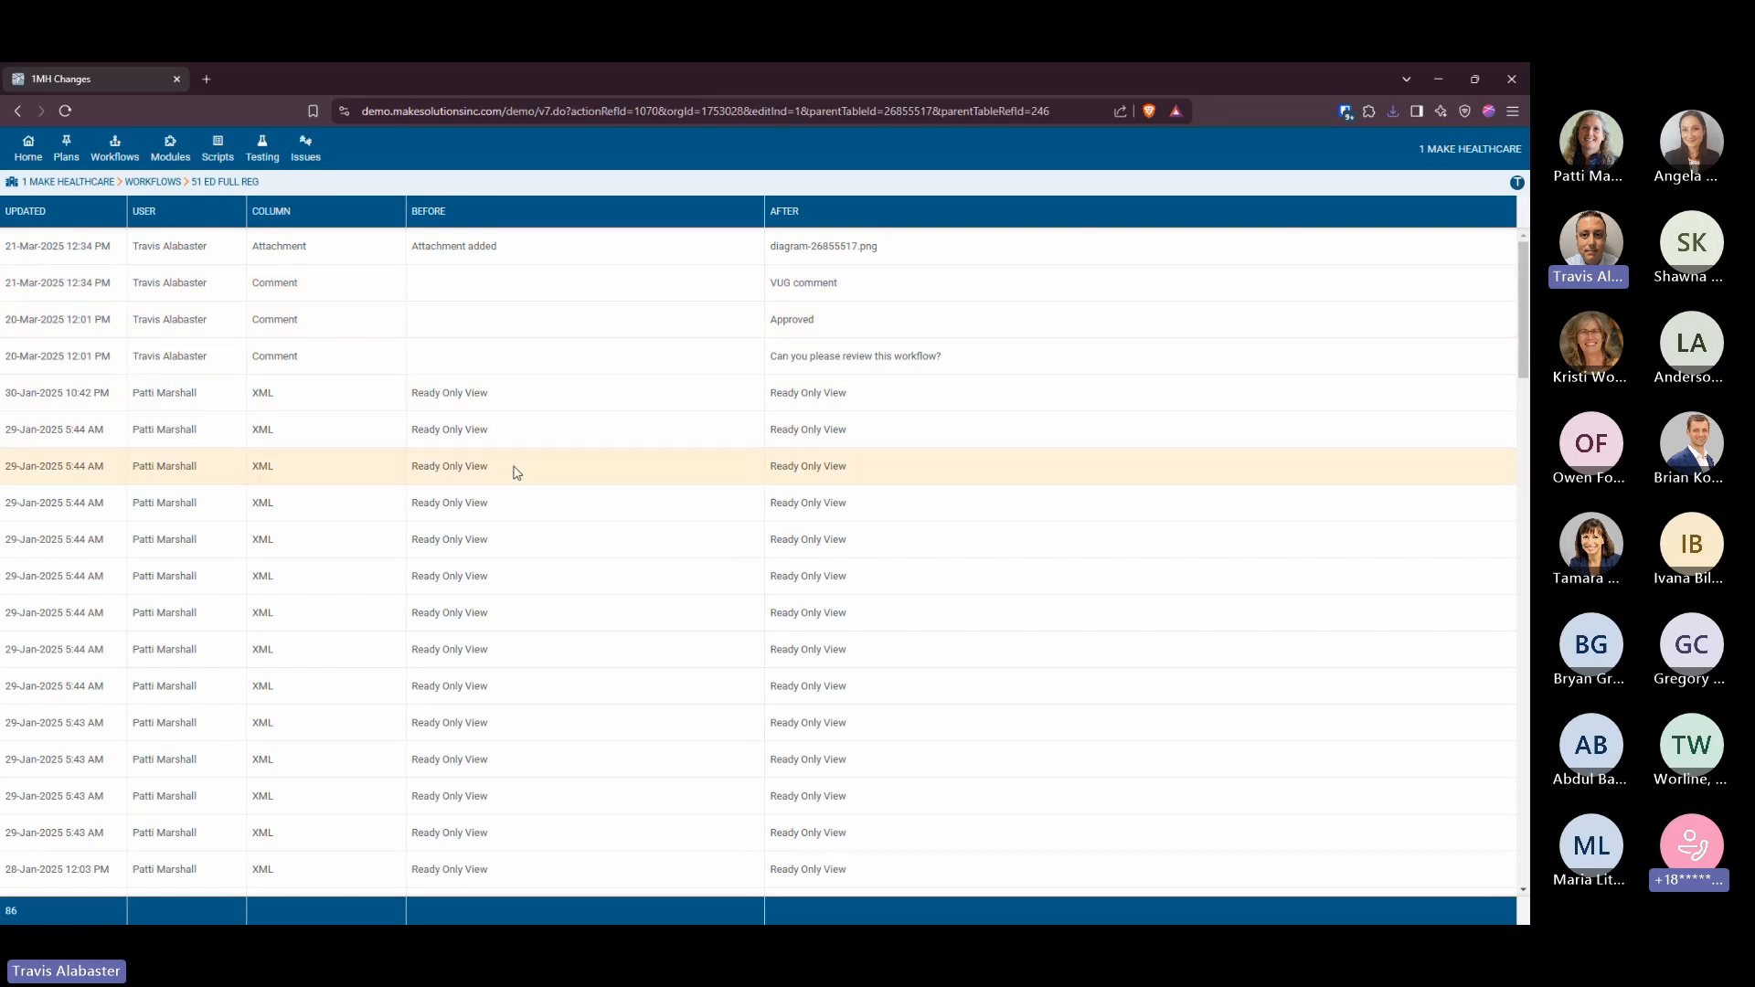
pyautogui.click(468, 403)
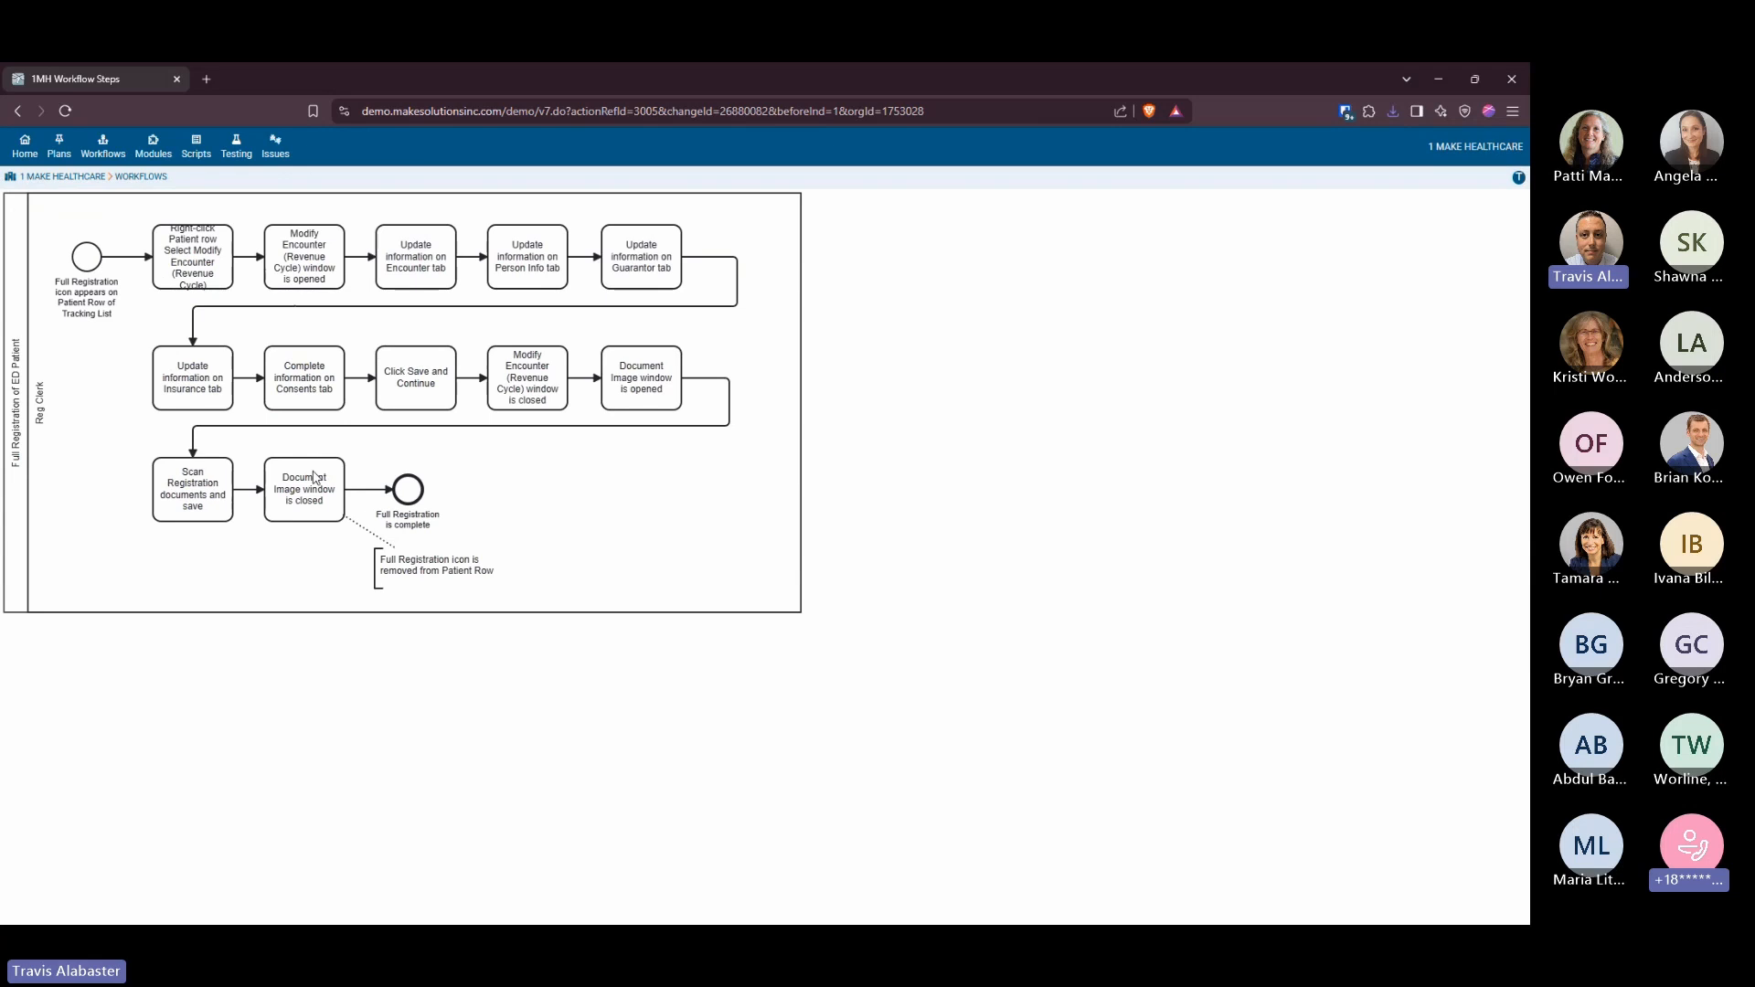
pyautogui.click(20, 113)
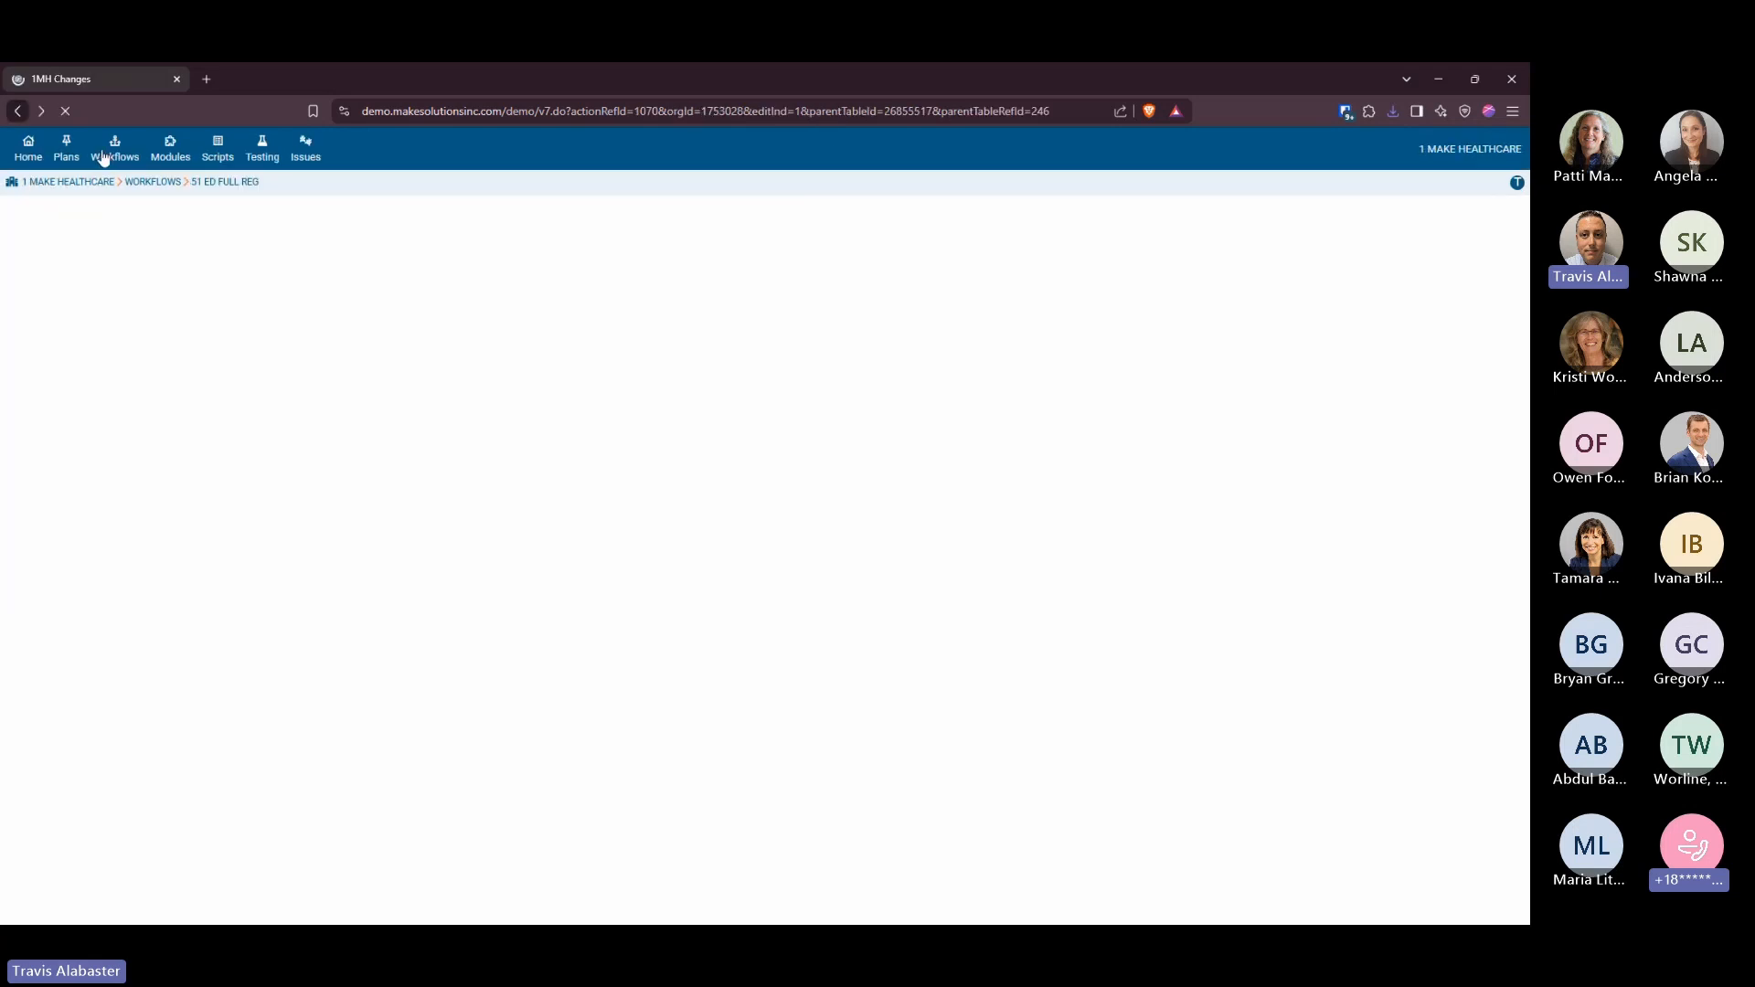
pyautogui.click(808, 394)
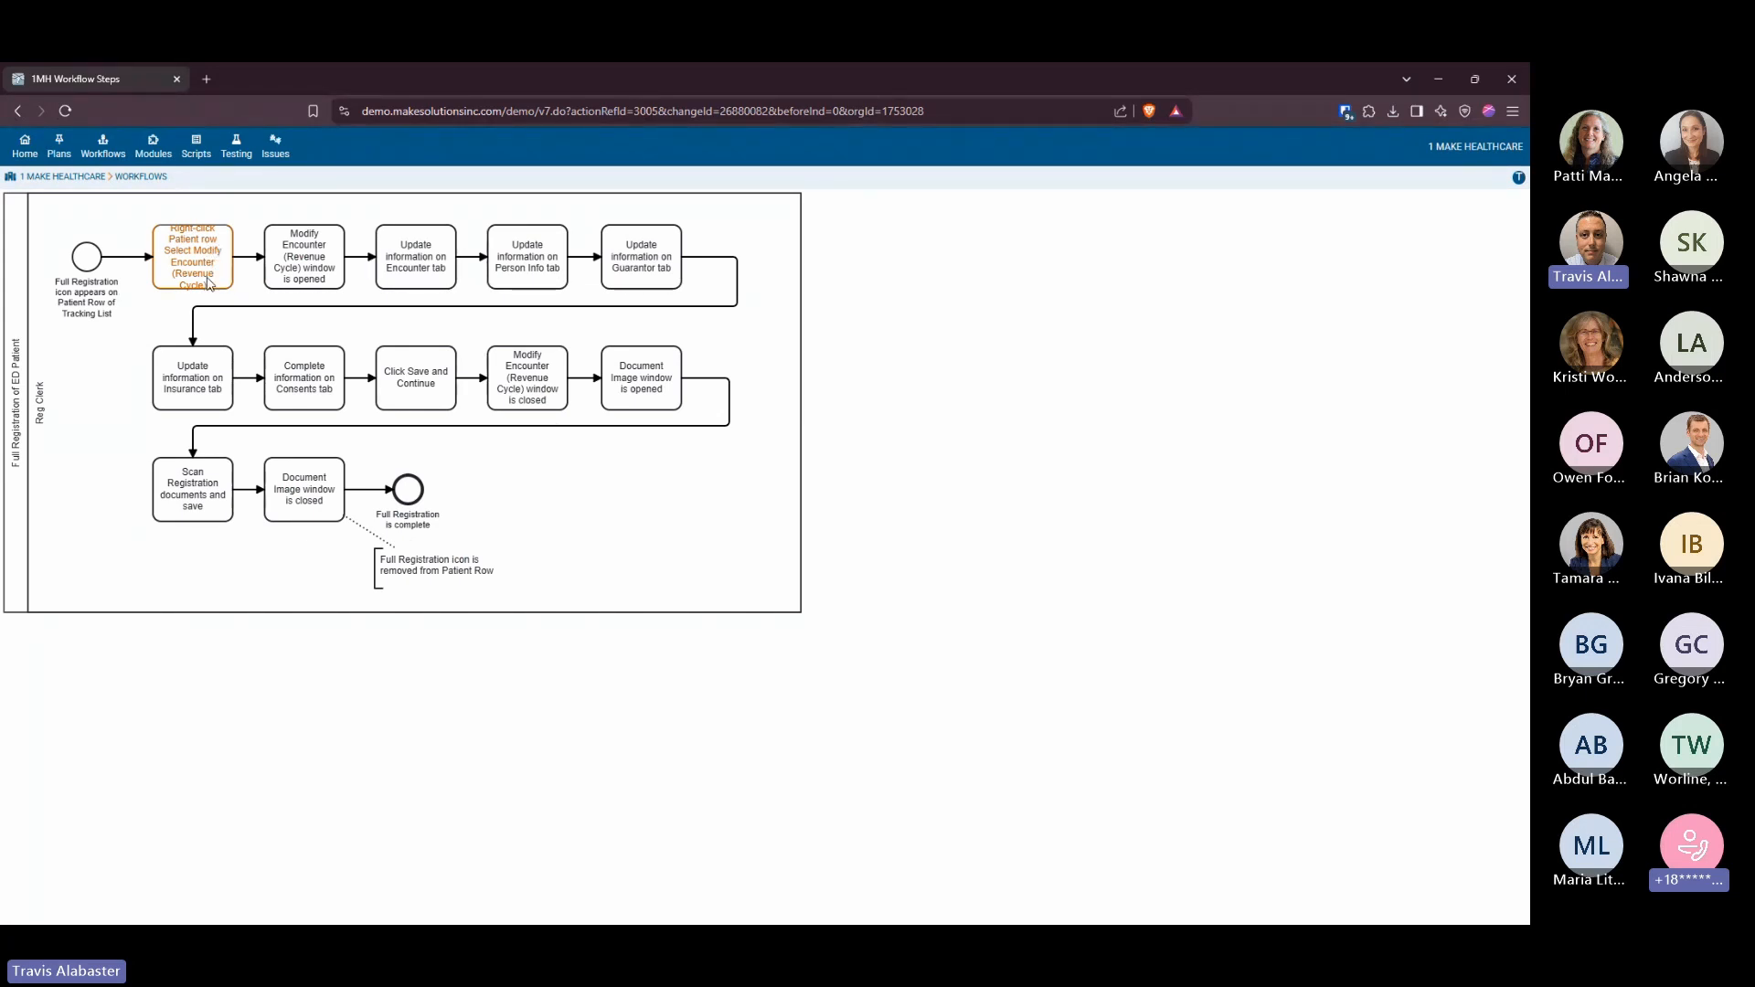
pyautogui.click(24, 117)
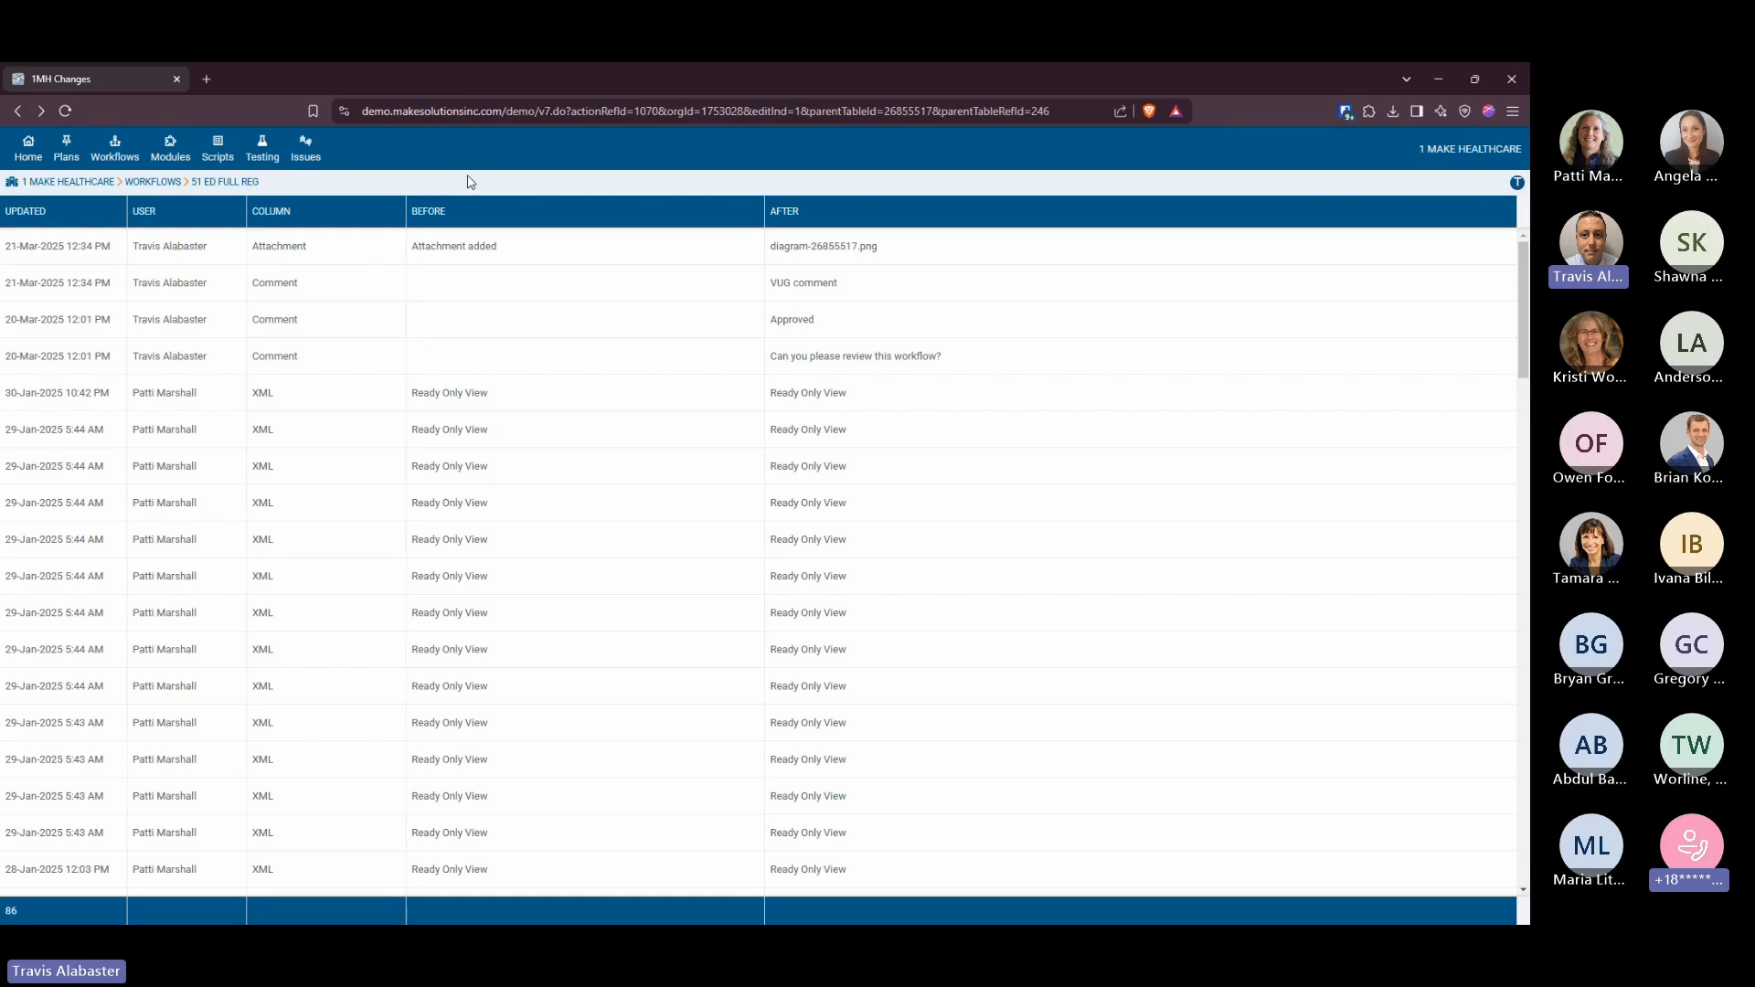
# Go to the workflows list, view the ED Full Reg diagram and return to the list
pyautogui.click(161, 182)
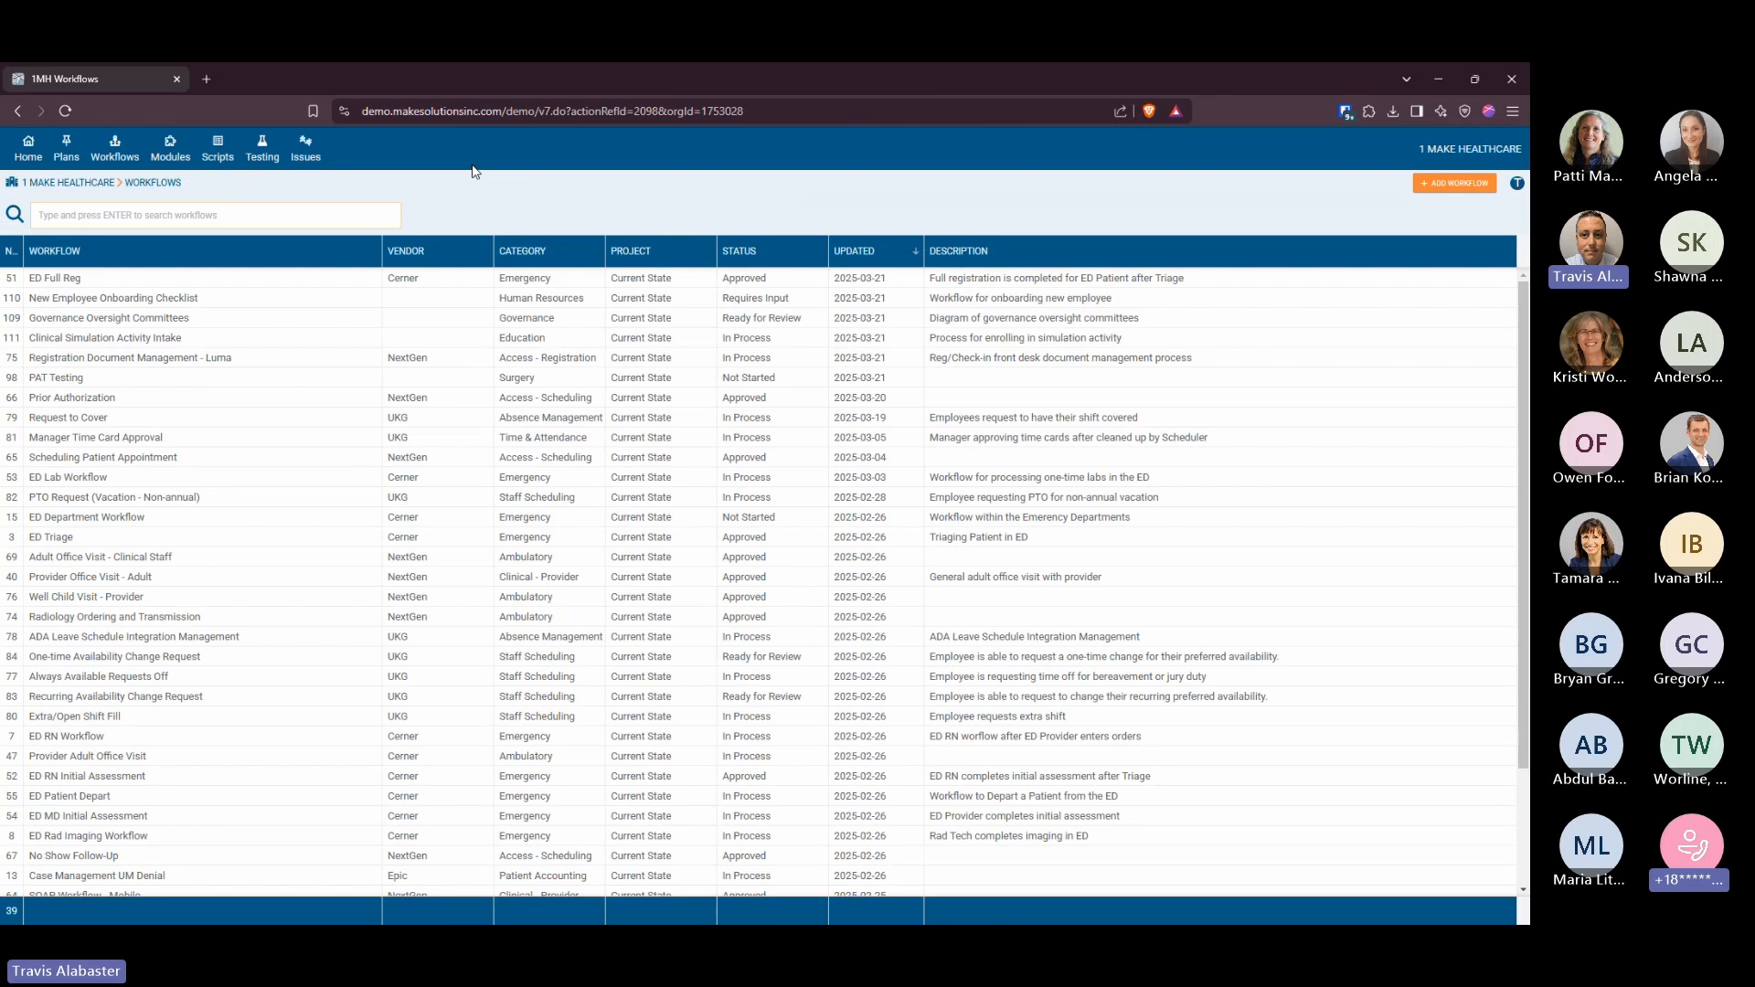
pyautogui.click(55, 283)
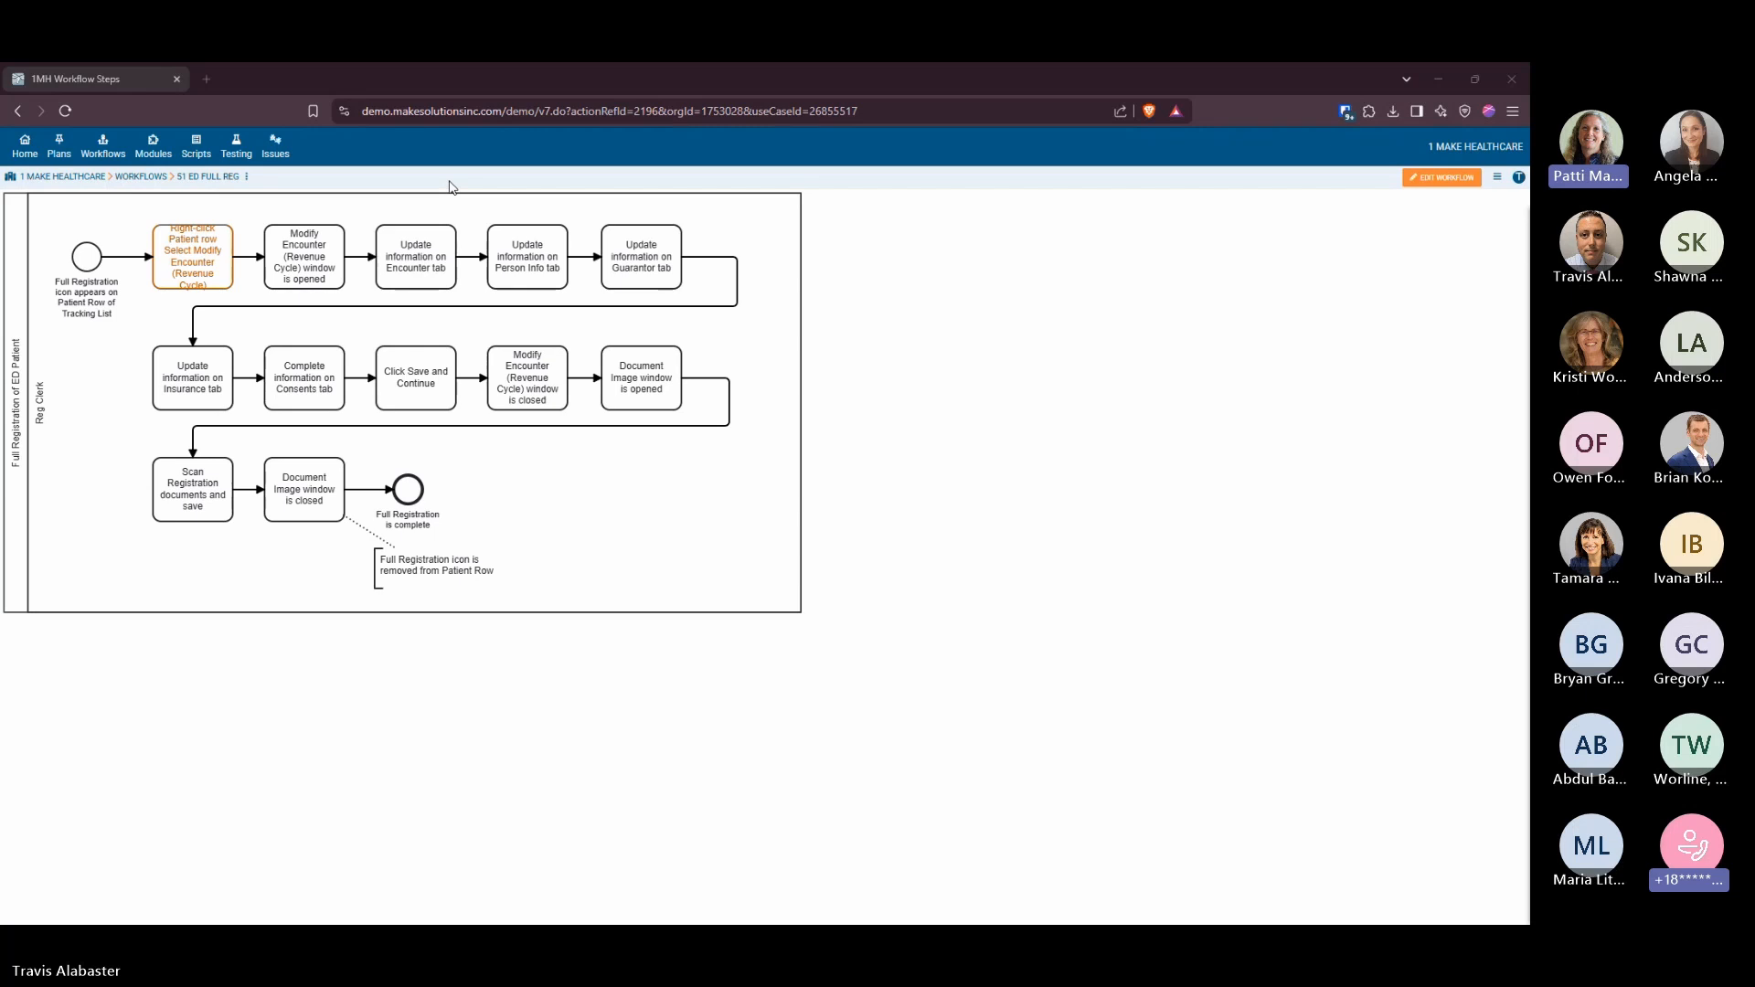
pyautogui.click(134, 179)
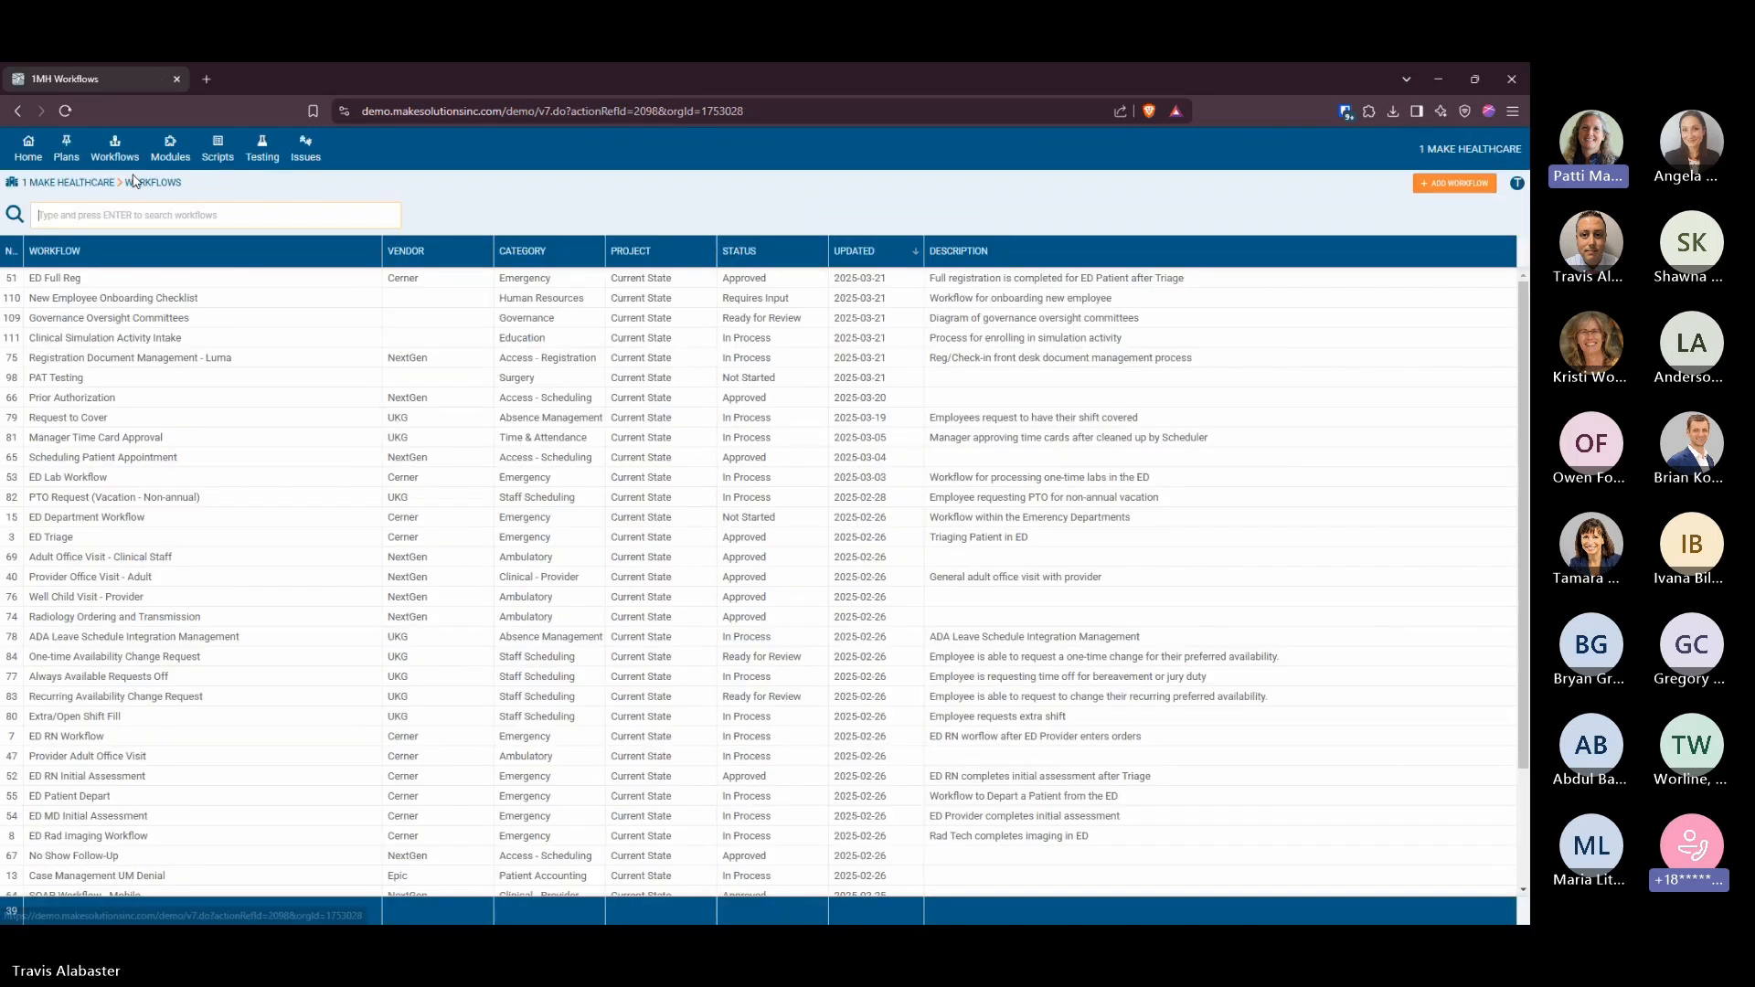
# Add a custom column labelled Assigned with control type User and sequence 12, and return to the workflows list
pyautogui.rightClick(228, 263)
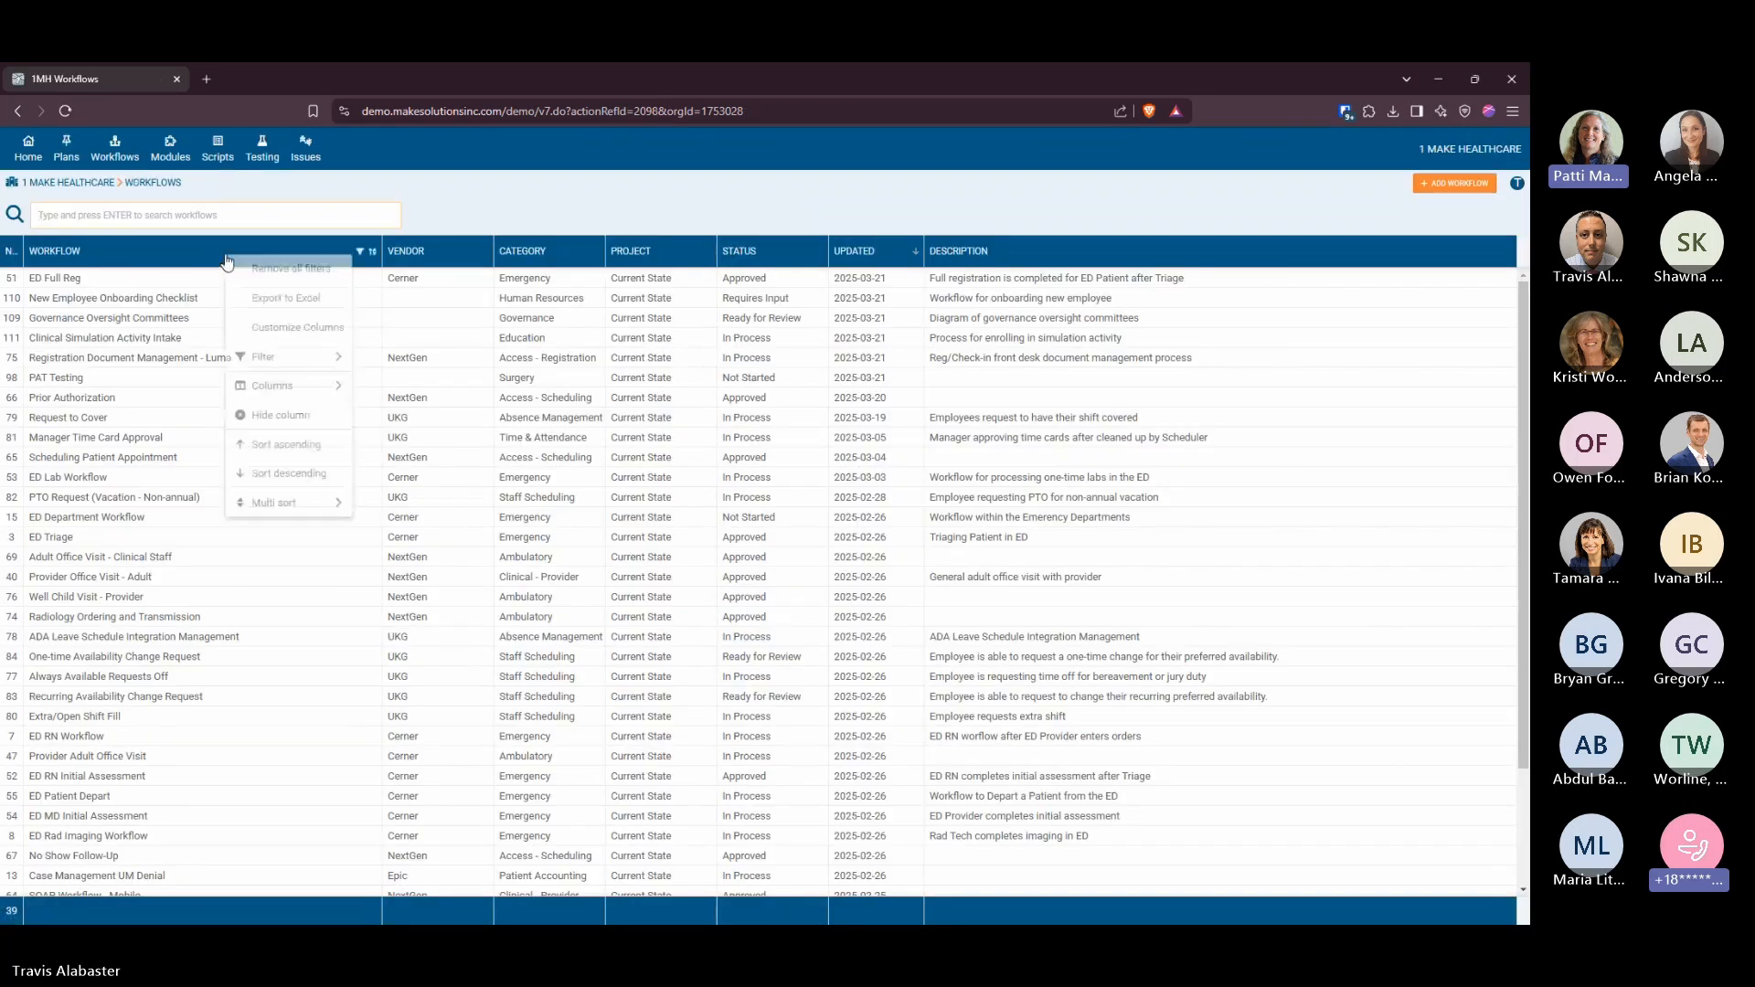
pyautogui.click(279, 322)
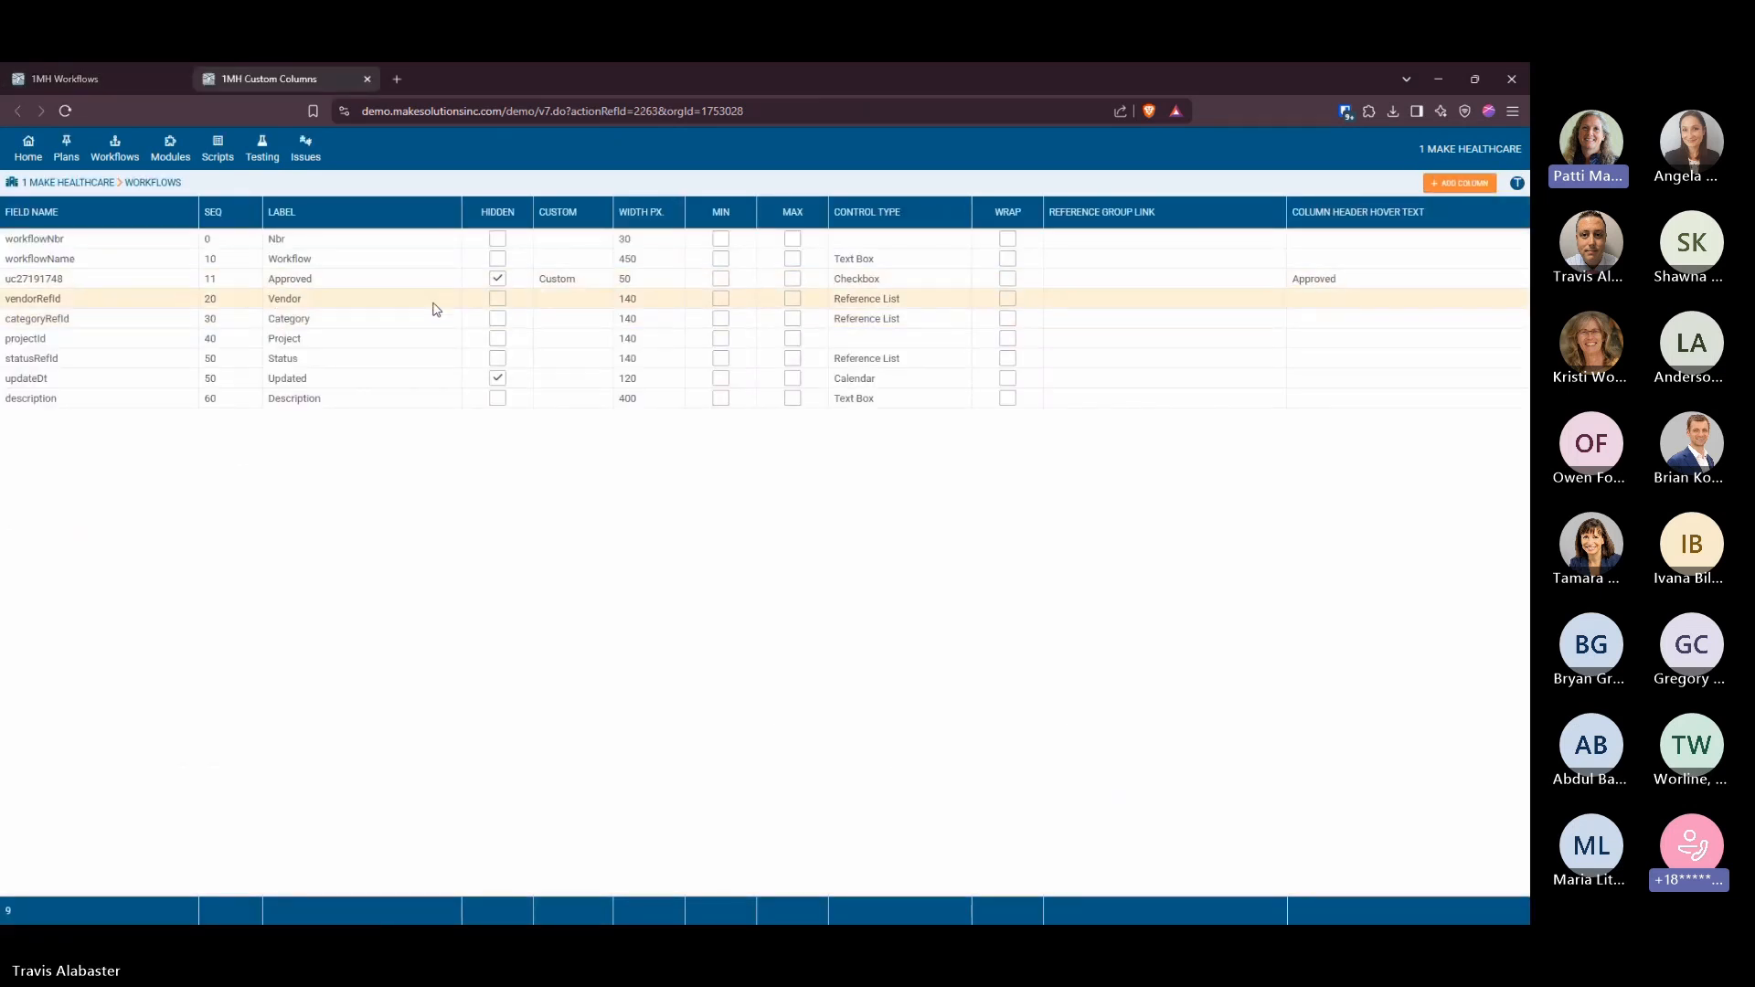
pyautogui.click(1460, 183)
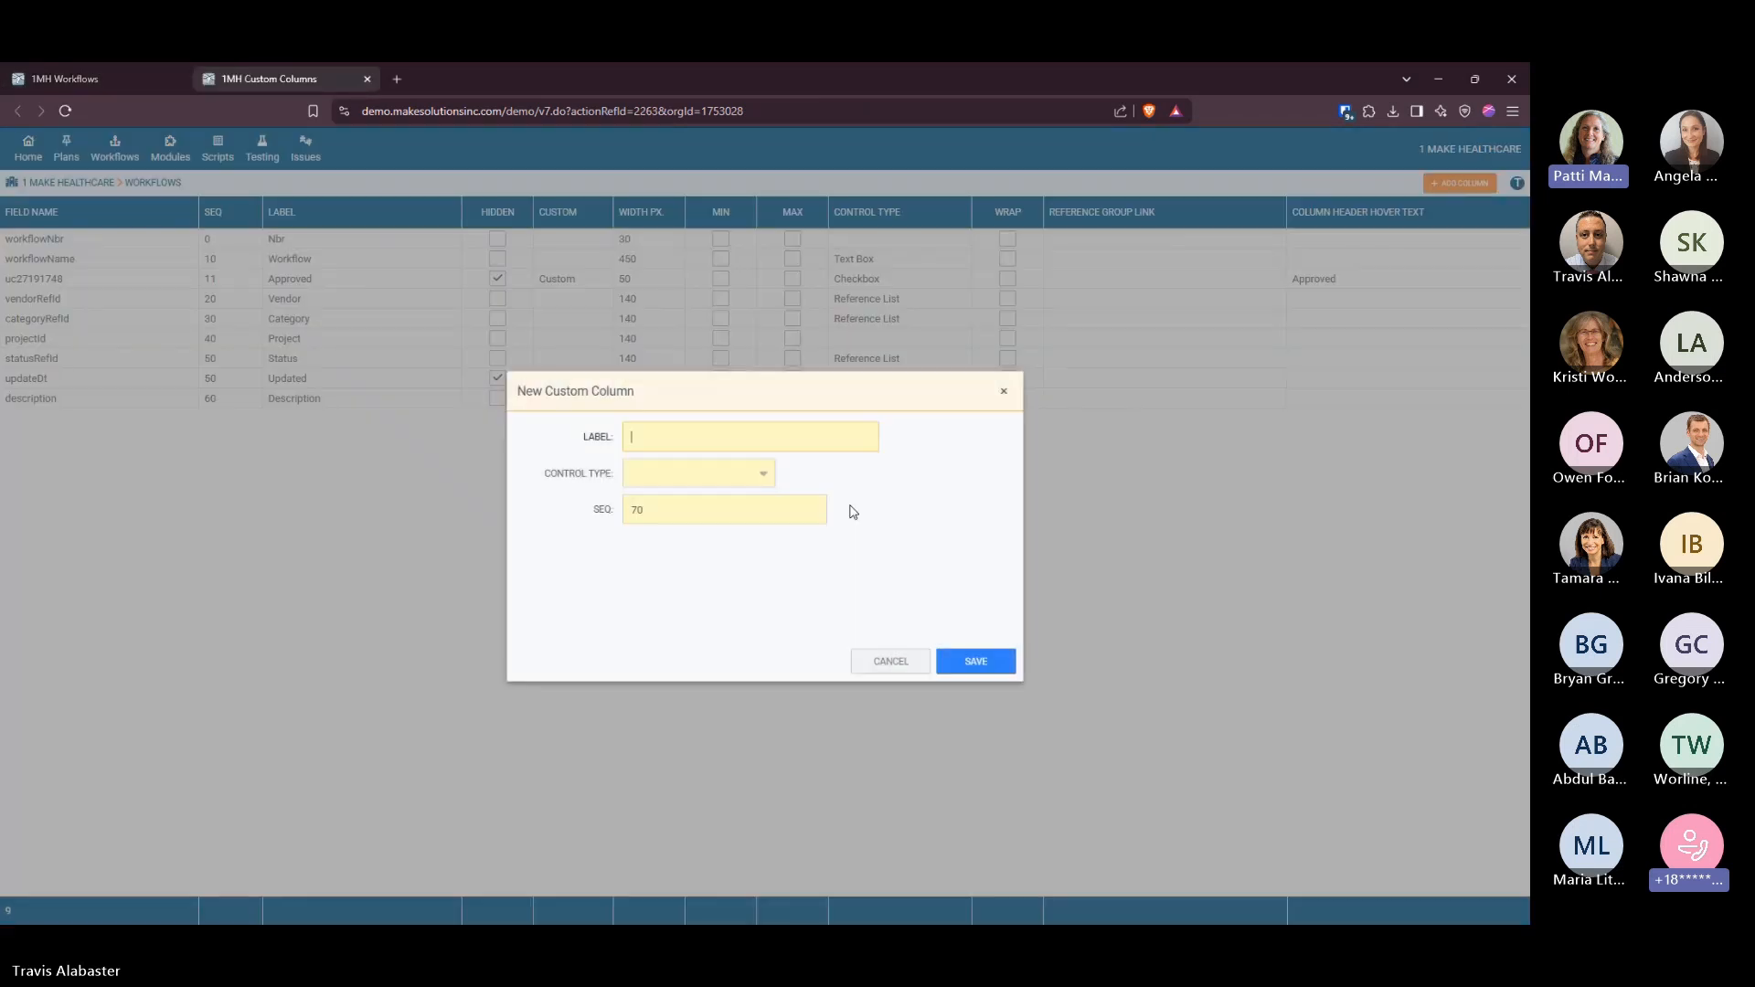
pyautogui.write('Assigned')
pyautogui.click(764, 474)
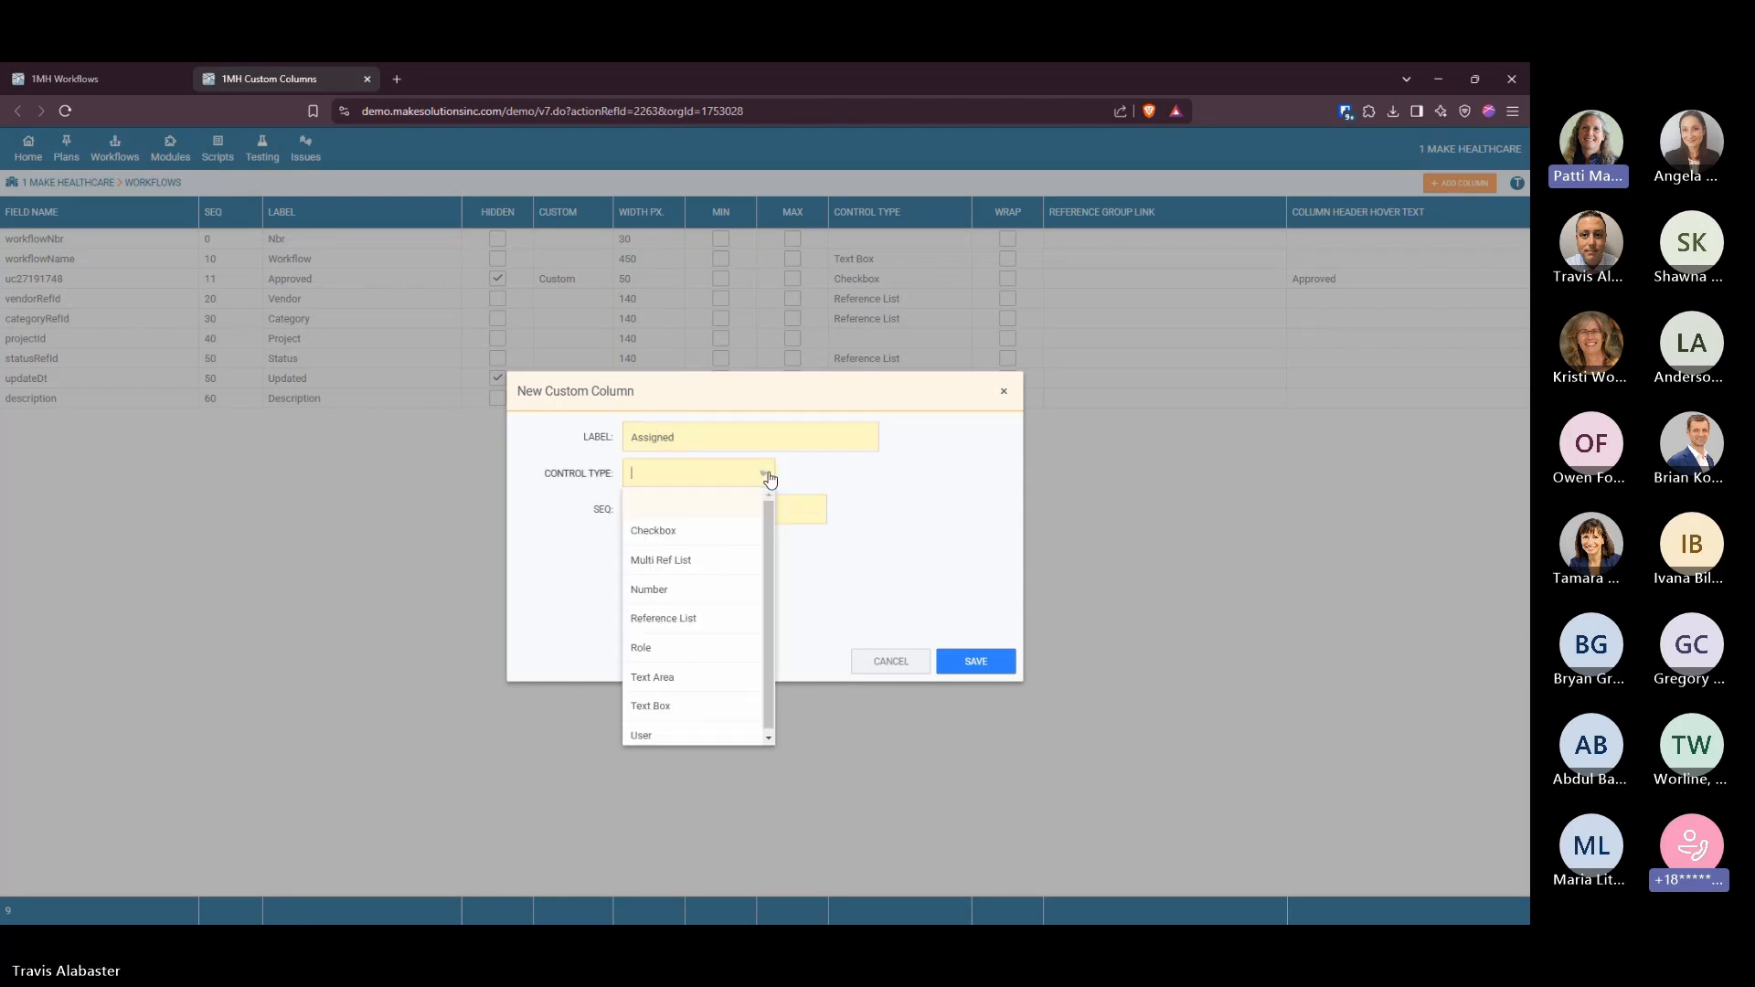
pyautogui.click(673, 731)
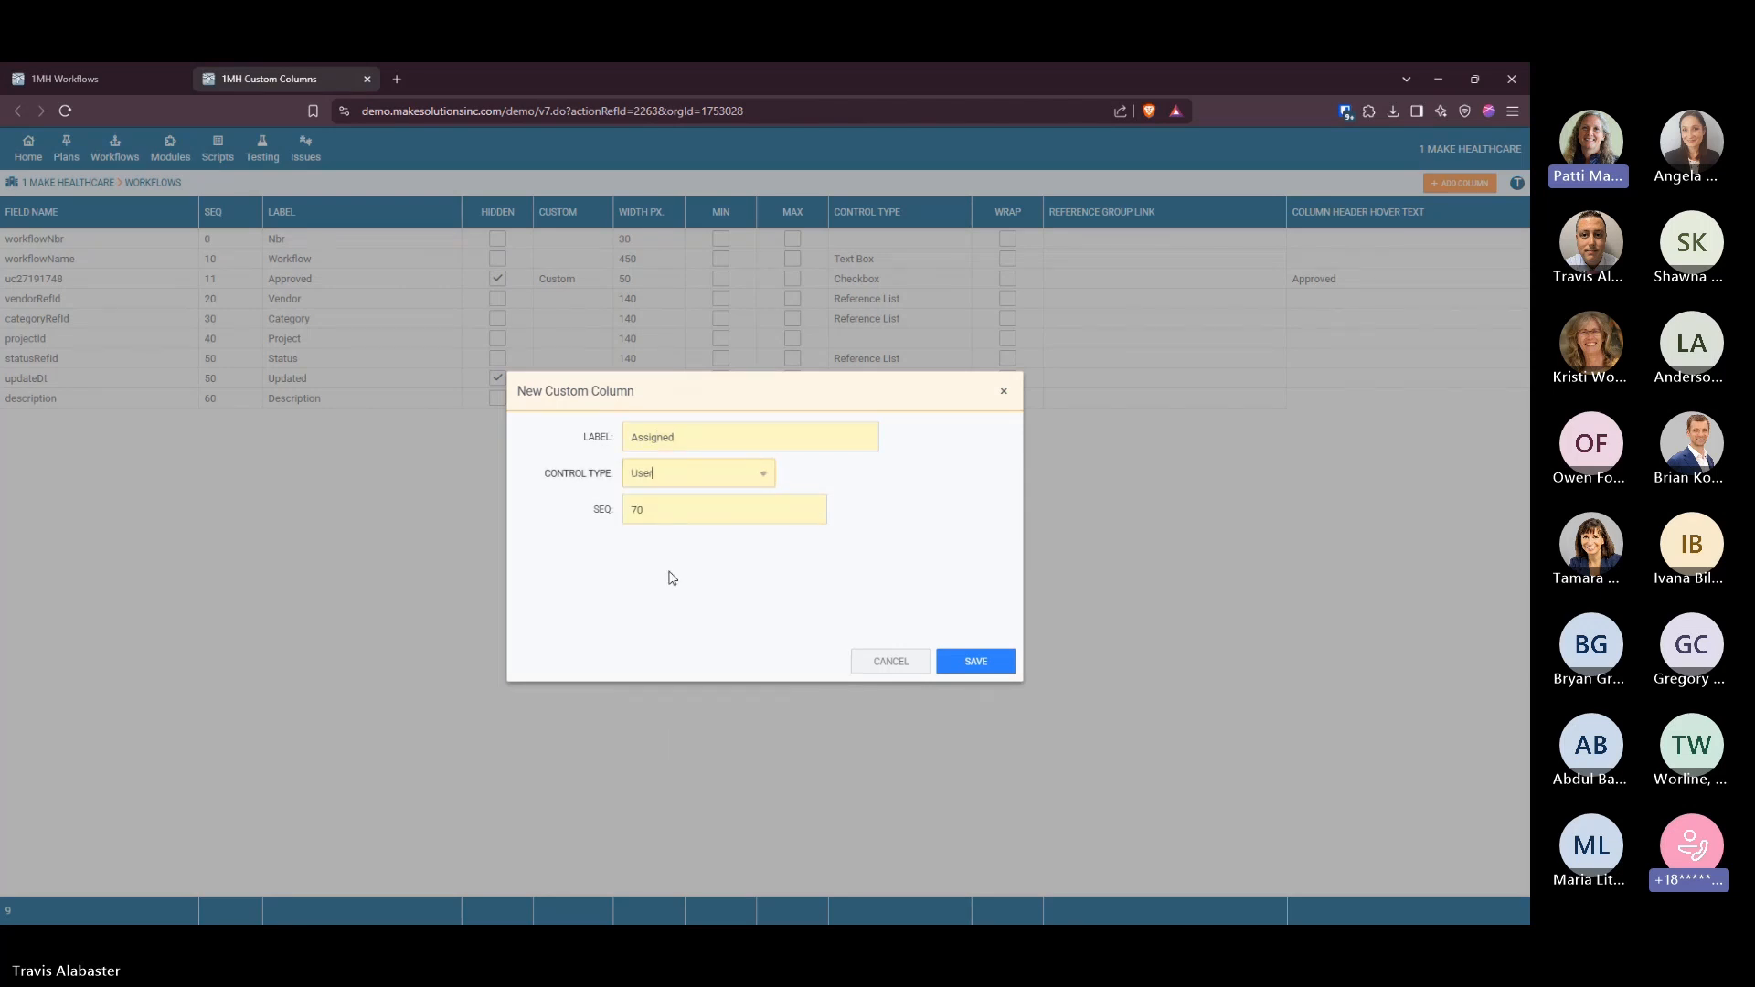
pyautogui.doubleClick(686, 511)
pyautogui.write('12')
pyautogui.click(974, 660)
pyautogui.click(151, 184)
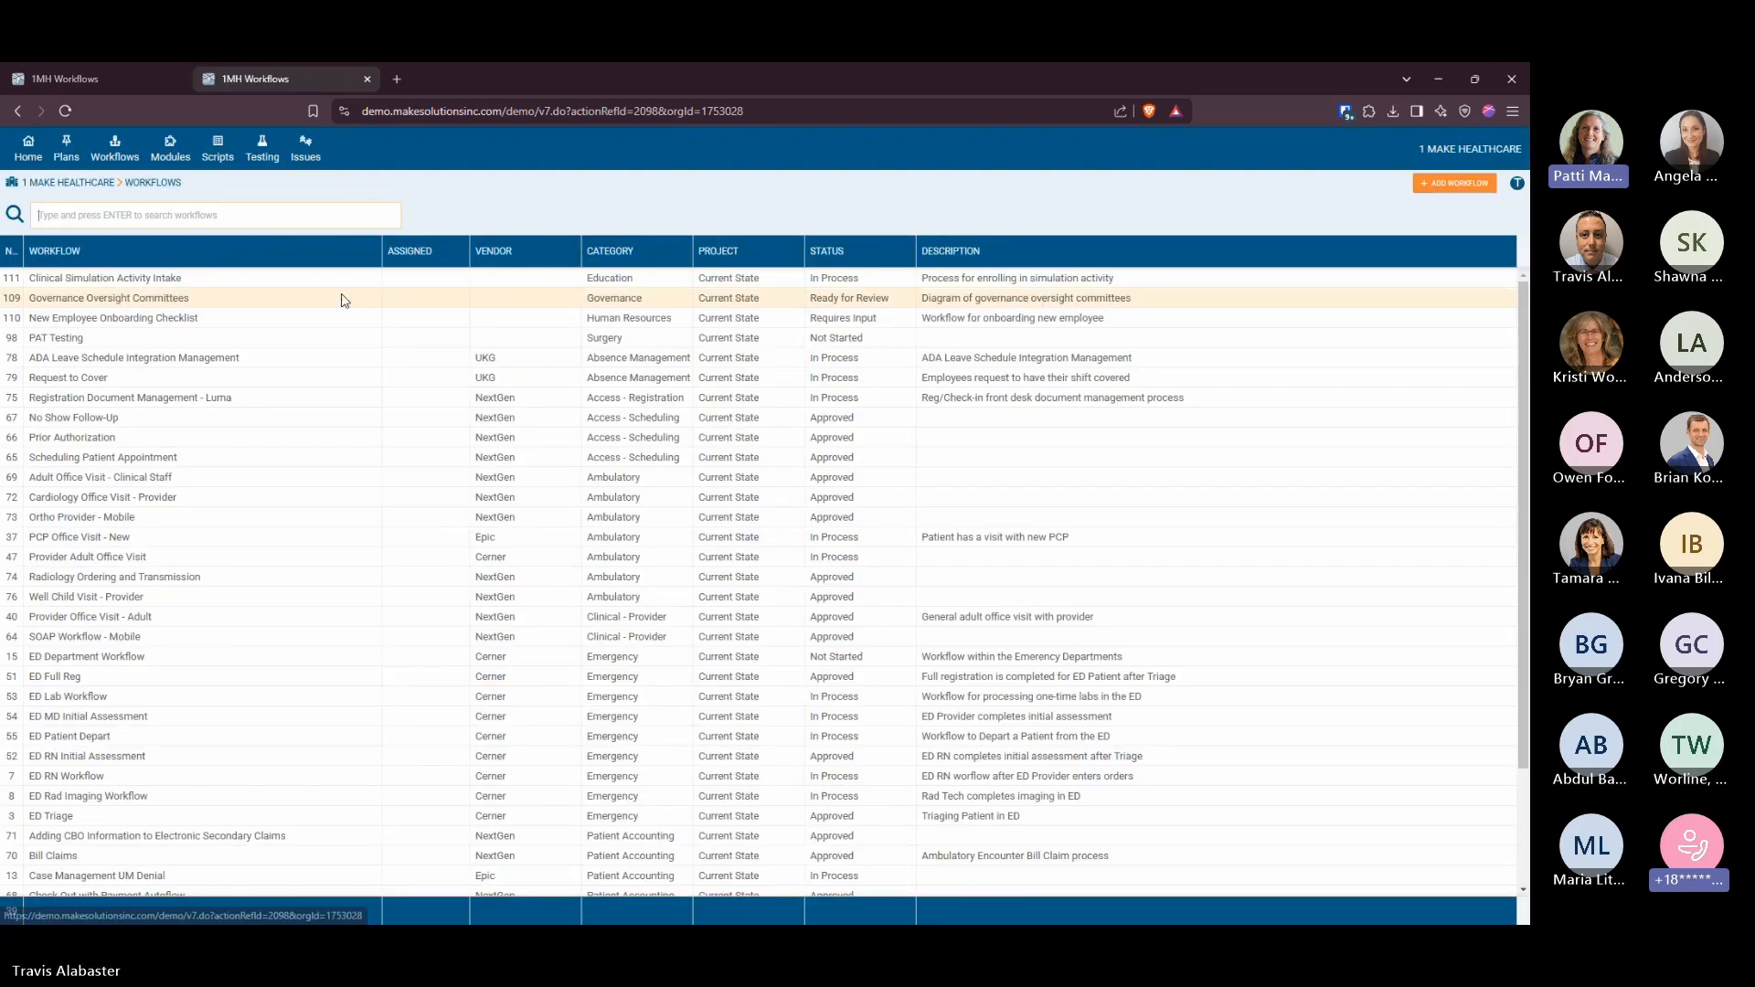
# Set the Assigned user of the Clinical Simulation Activity Intake workflow to the chosen team member and save
pyautogui.rightClick(287, 288)
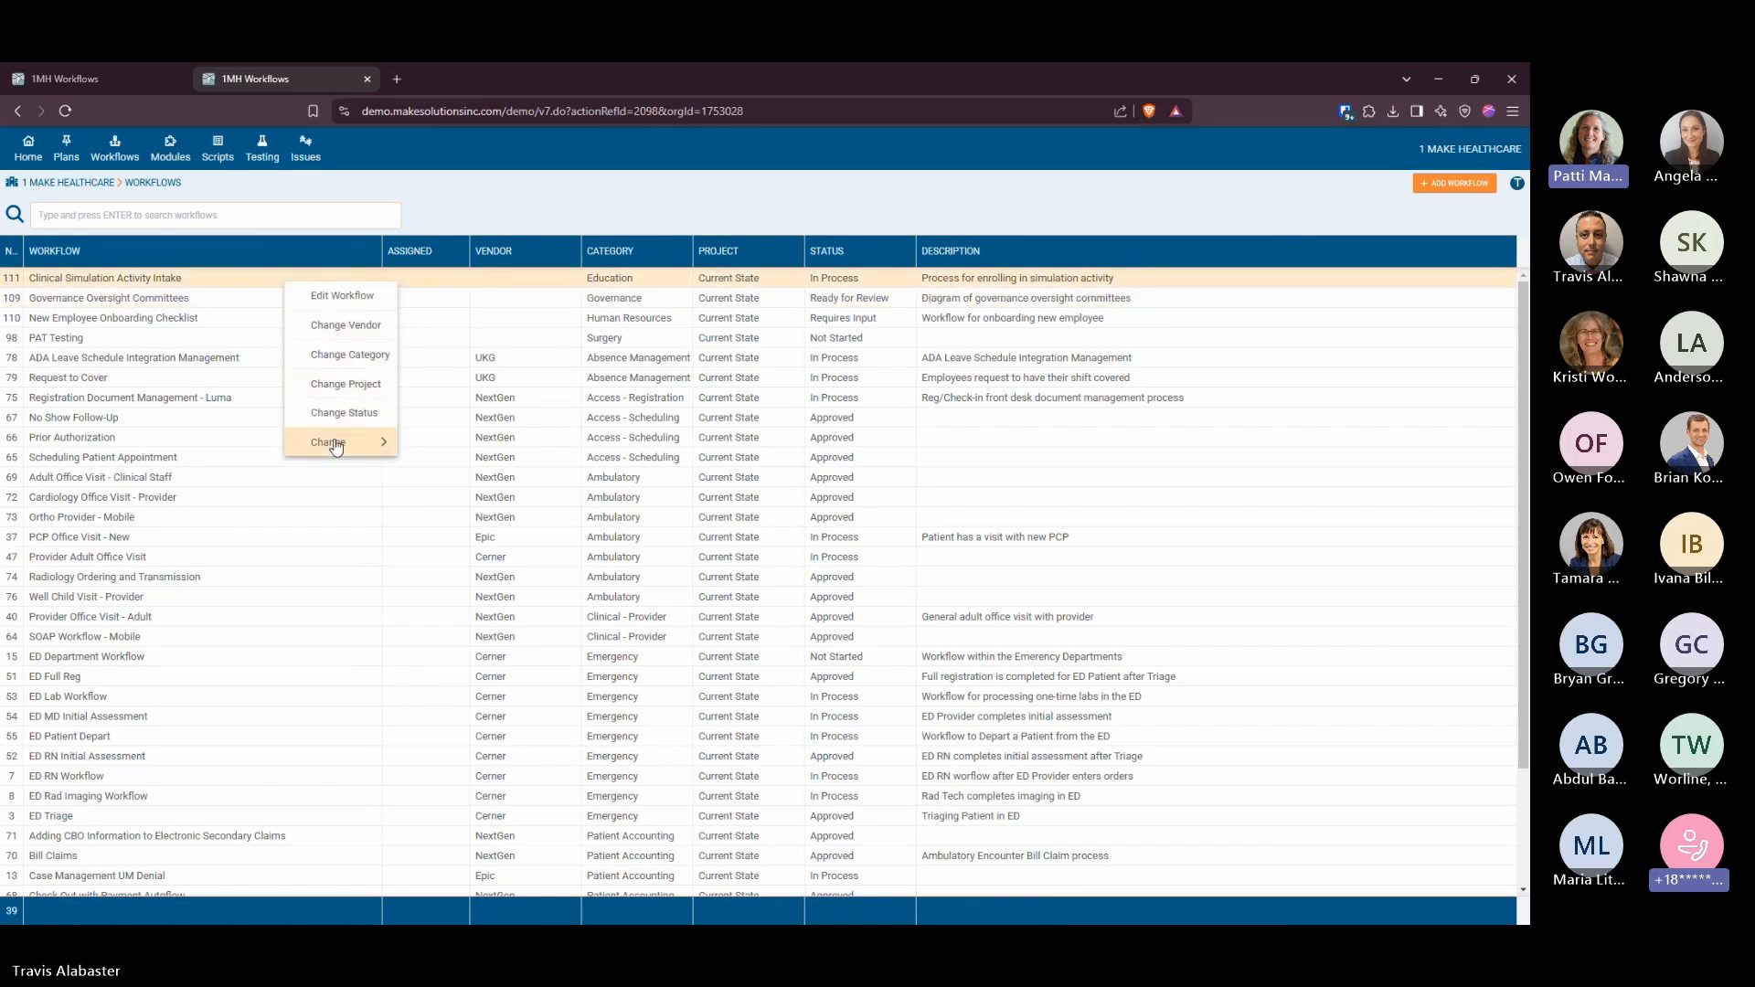
pyautogui.moveTo(335, 445)
pyautogui.click(440, 442)
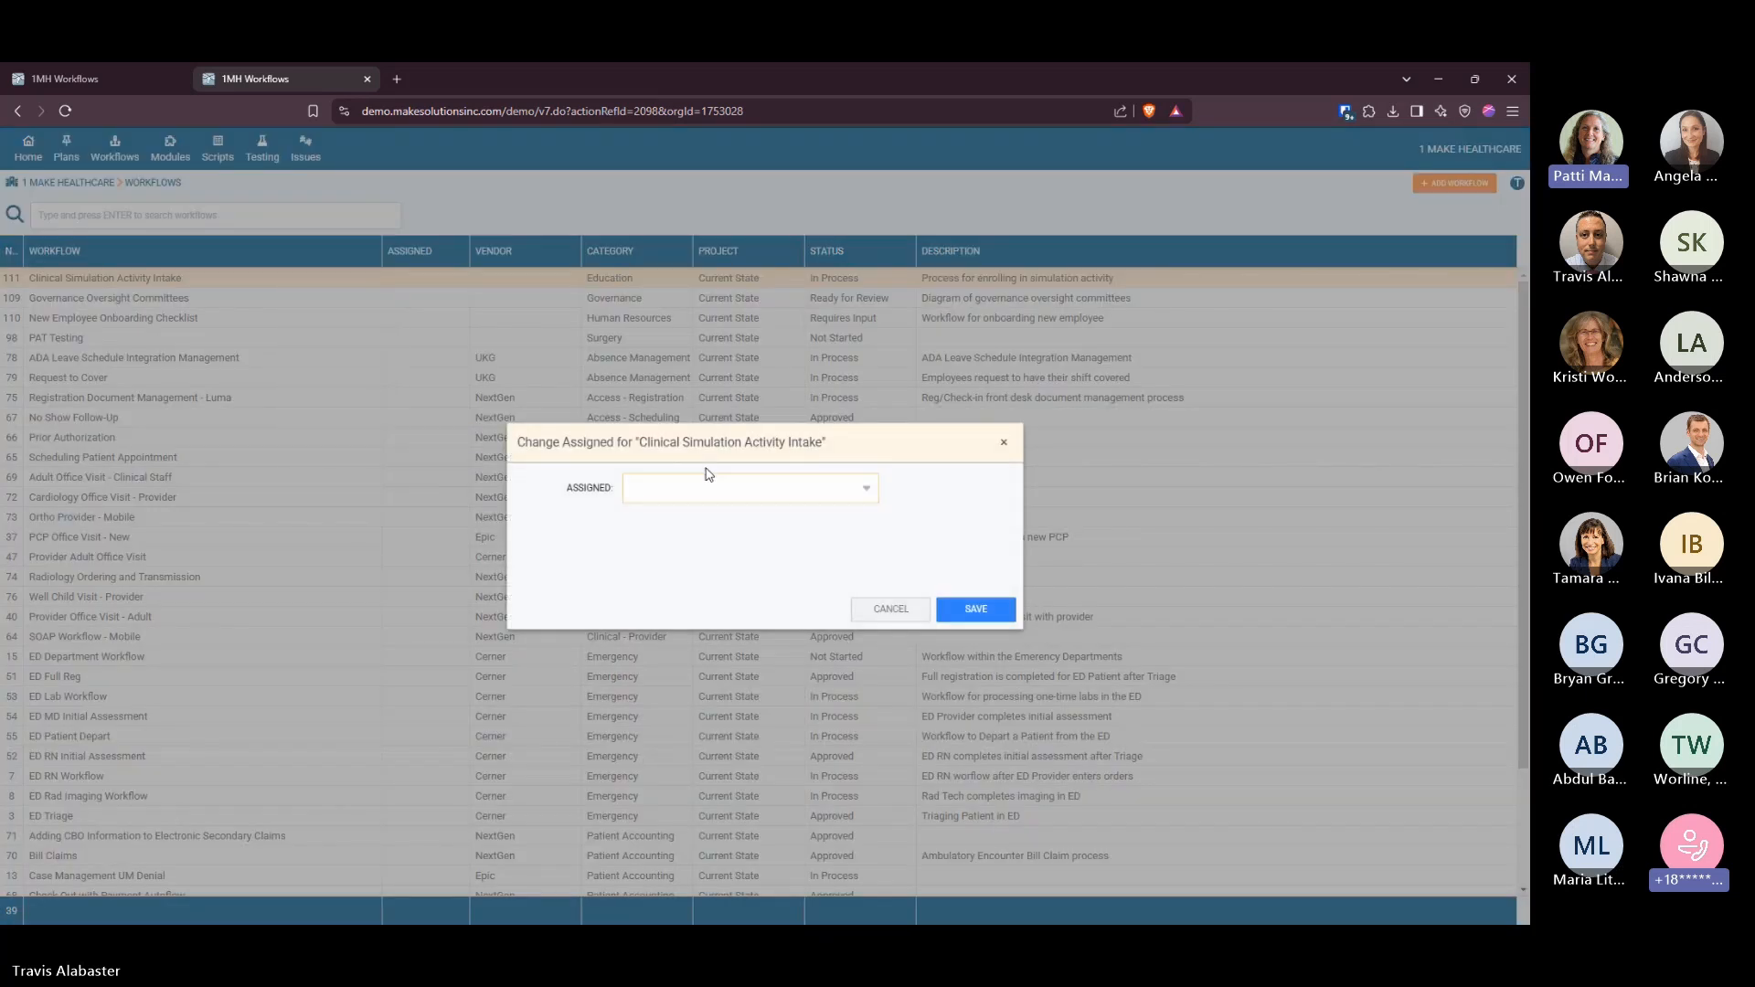
pyautogui.write('patti')
pyautogui.click(704, 519)
pyautogui.click(968, 610)
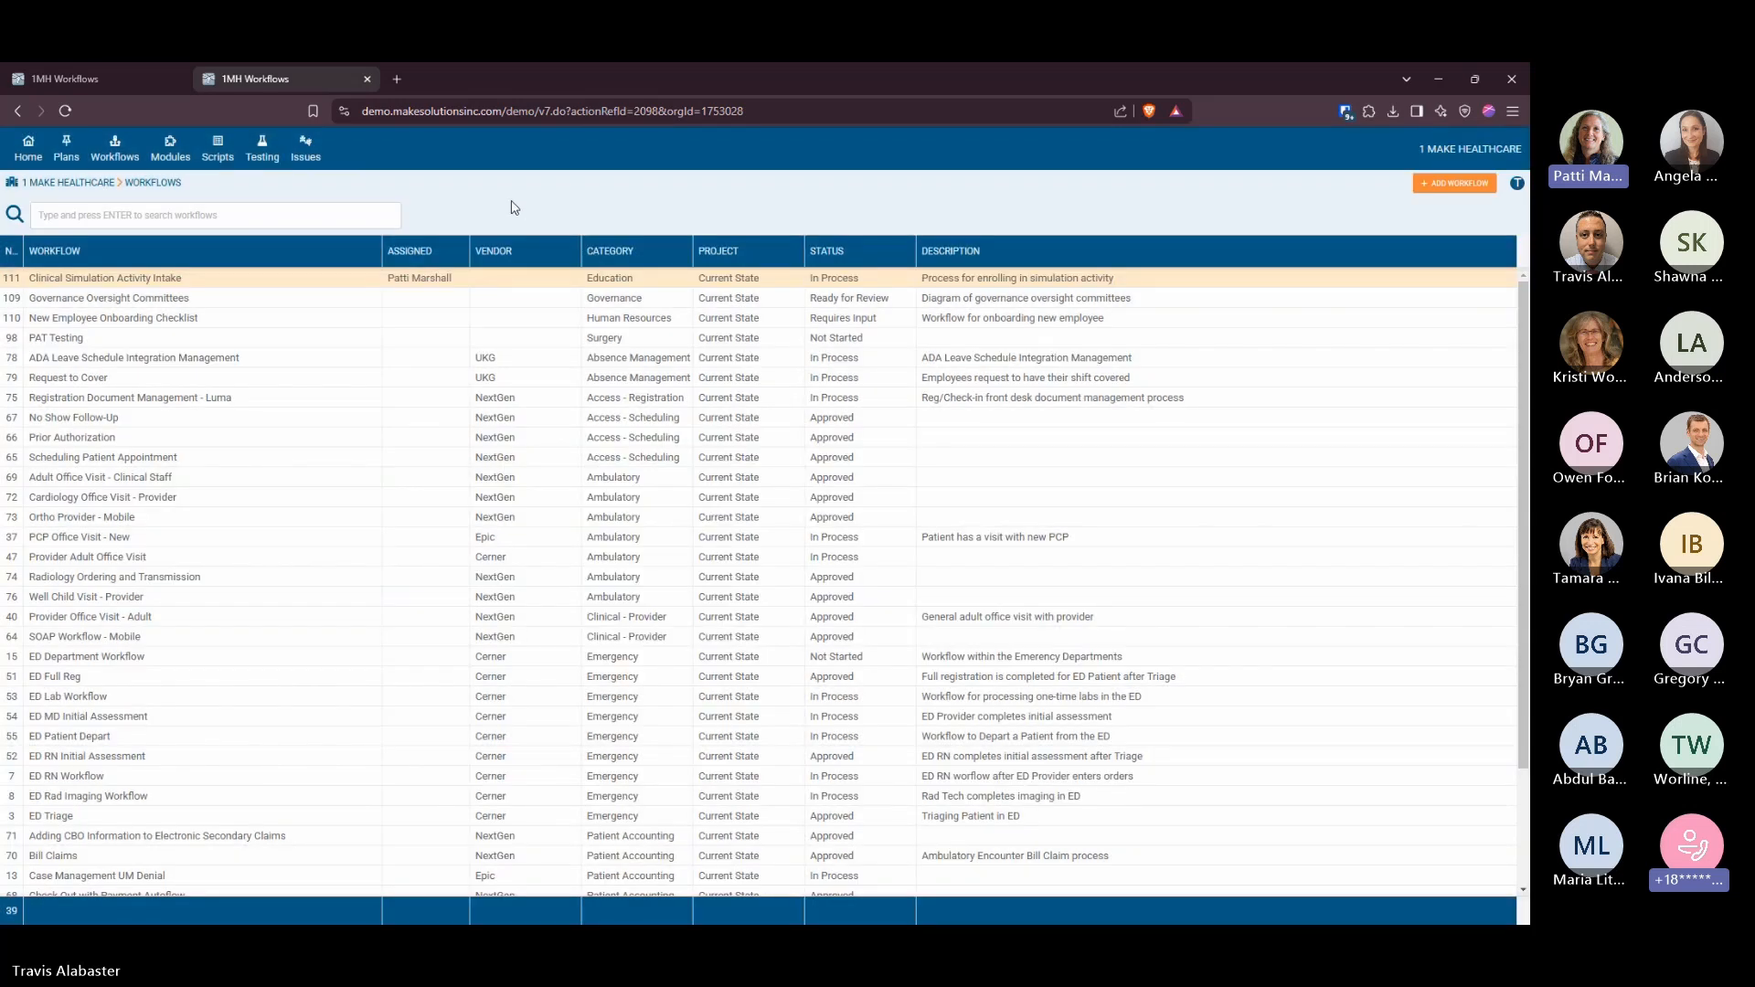